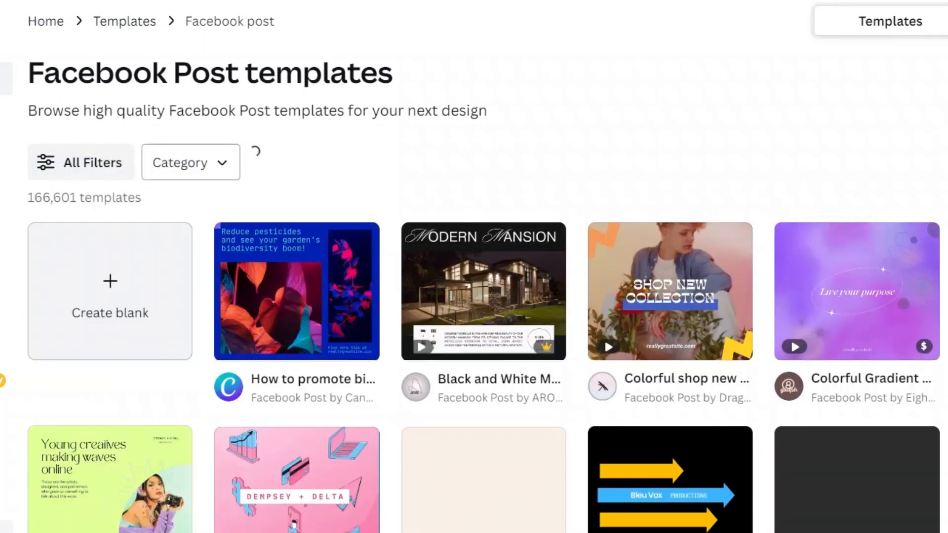
Browse the Facebook Post template gallery, including its category filter, for a suitable design
{"action": "left_click", "coordinate": [191, 162]}
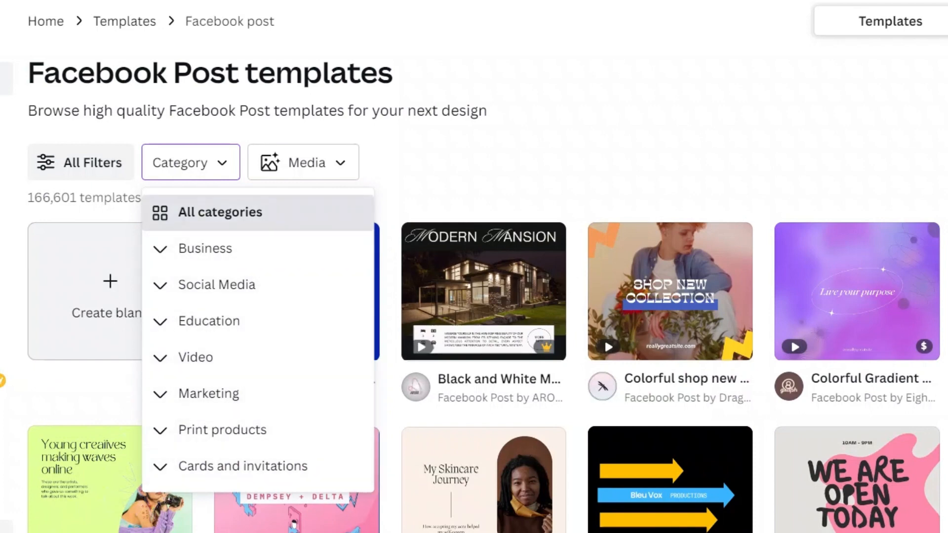
{"action": "key", "text": "Escape"}
{"action": "scroll", "coordinate": [420, 163], "scroll_direction": "down", "scroll_amount": 4}
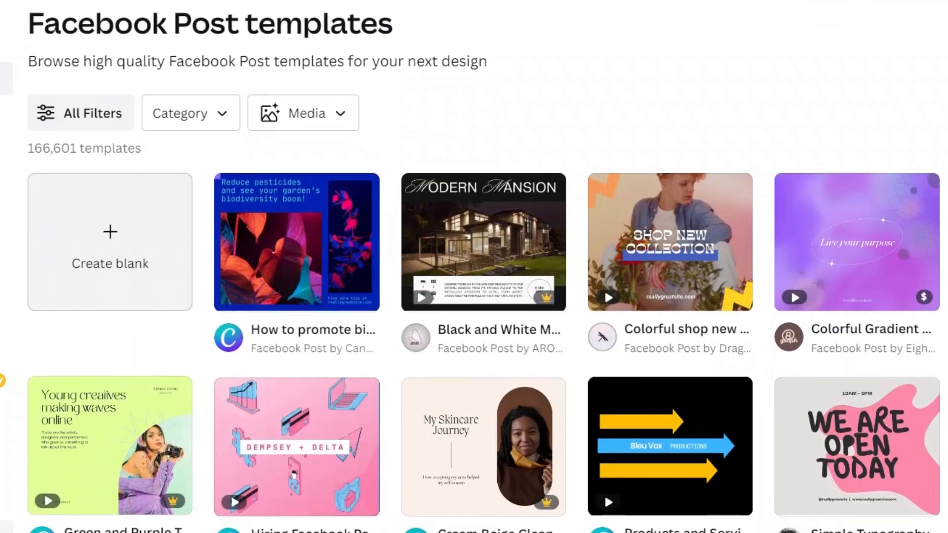
{"action": "scroll", "coordinate": [420, 163], "scroll_direction": "down", "scroll_amount": 3}
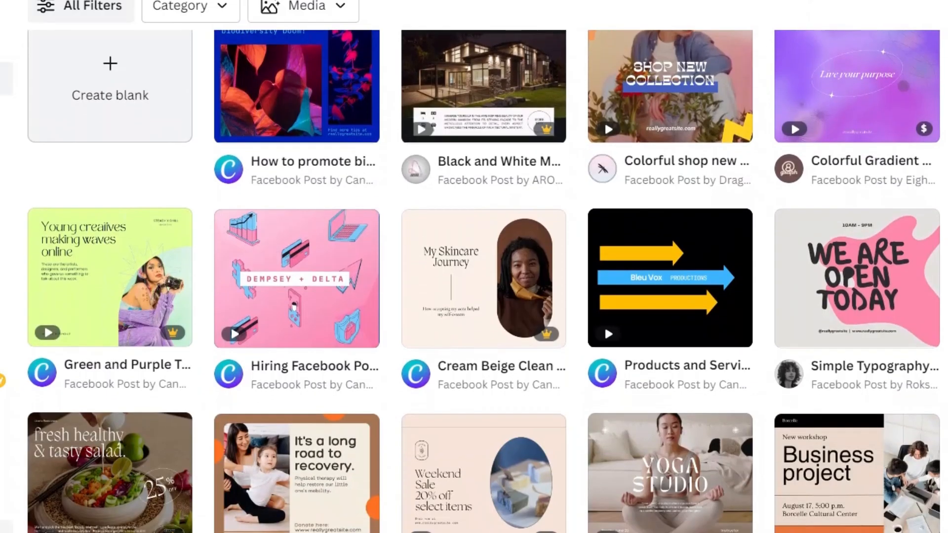
{"action": "scroll", "coordinate": [420, 163], "scroll_direction": "down", "scroll_amount": 5}
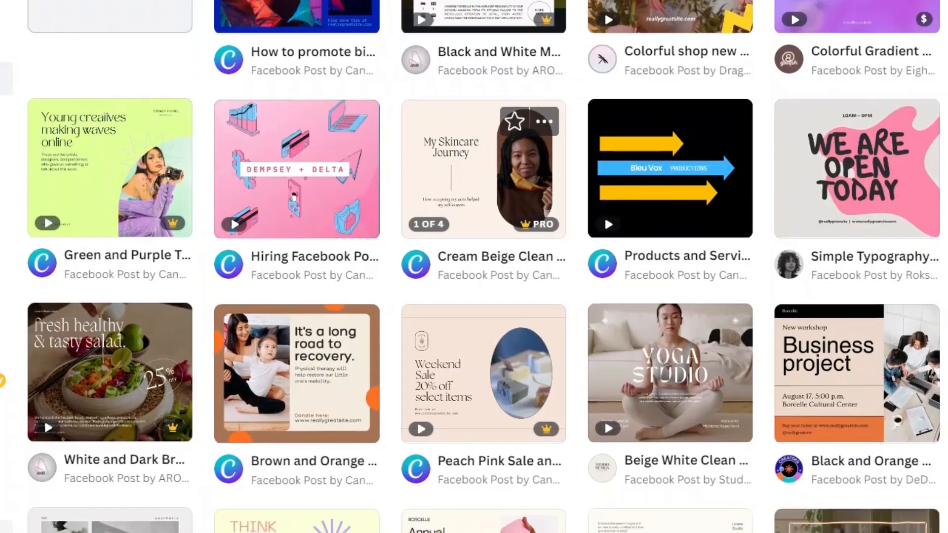
{"action": "mouse_move", "coordinate": [670, 192]}
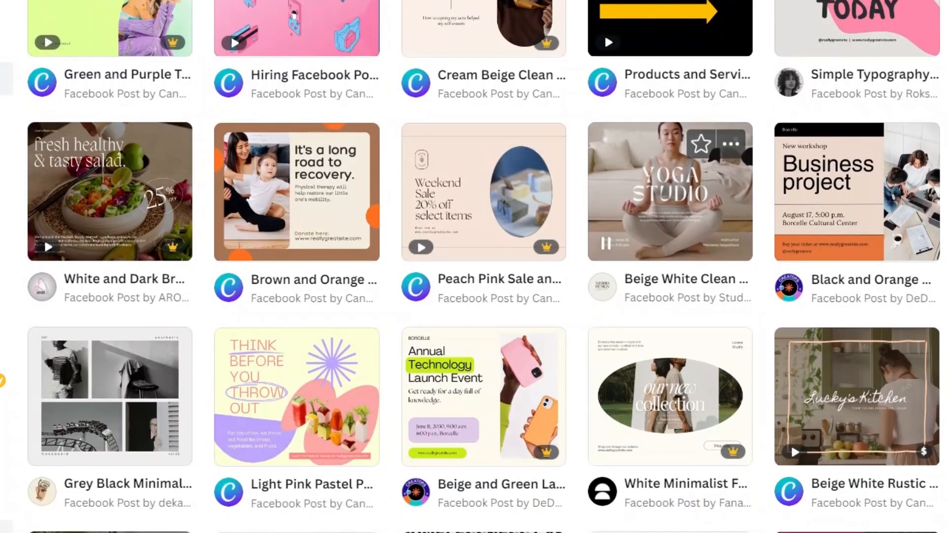
{"action": "scroll", "coordinate": [670, 296], "scroll_direction": "down", "scroll_amount": 7}
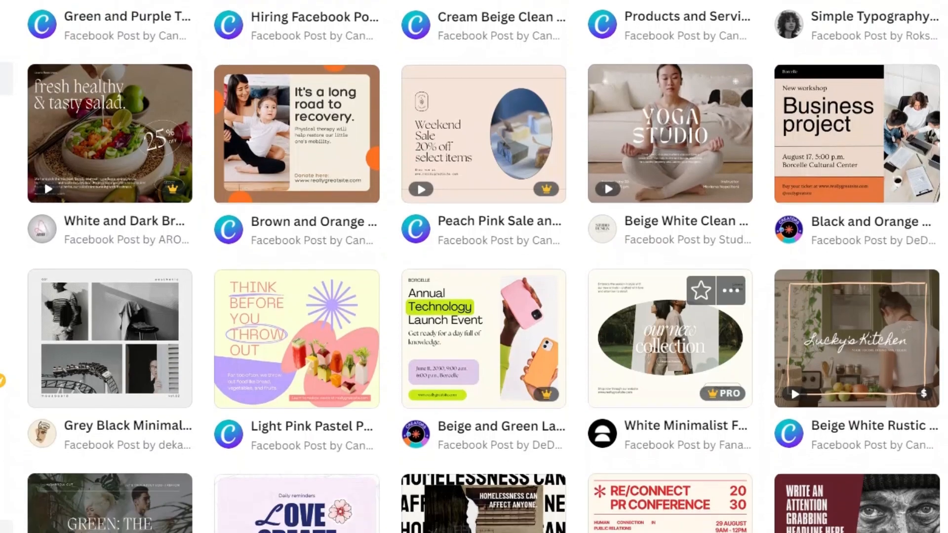
{"action": "scroll", "coordinate": [670, 296], "scroll_direction": "down", "scroll_amount": 10}
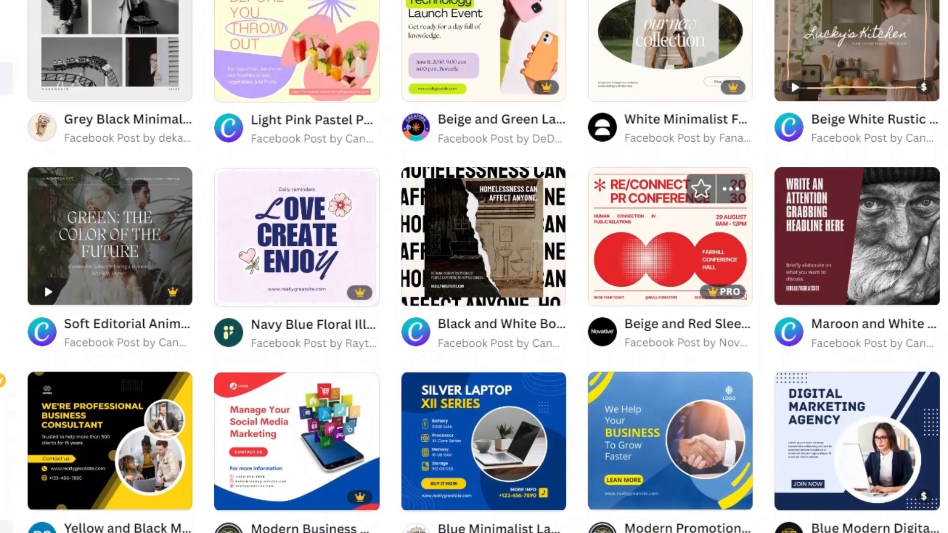
{"action": "scroll", "coordinate": [670, 297], "scroll_direction": "down", "scroll_amount": 2}
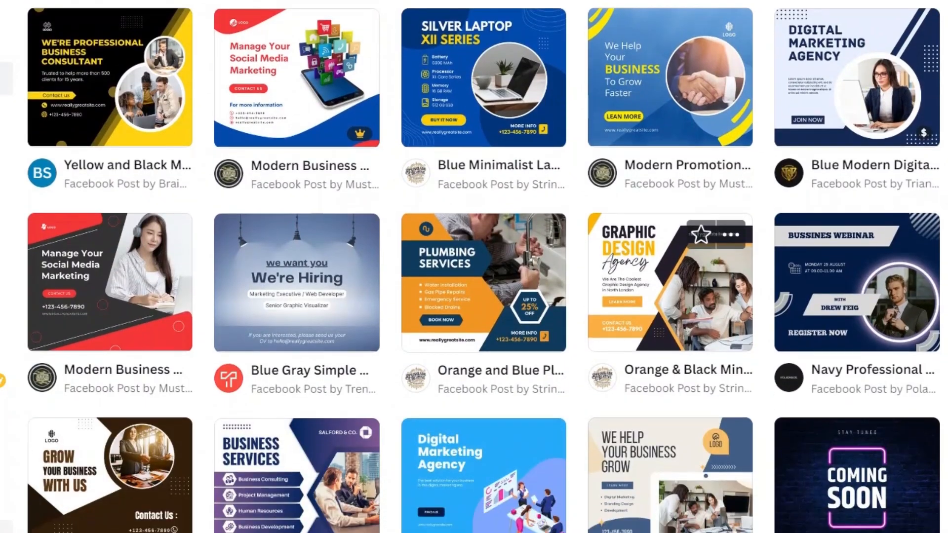
{"action": "scroll", "coordinate": [670, 296], "scroll_direction": "down", "scroll_amount": 7}
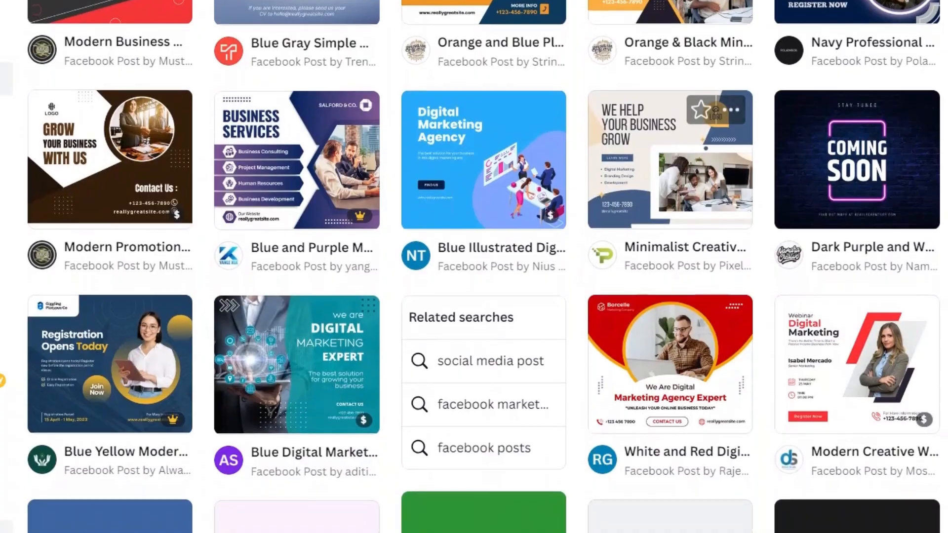
{"action": "scroll", "coordinate": [670, 297], "scroll_direction": "down", "scroll_amount": 3}
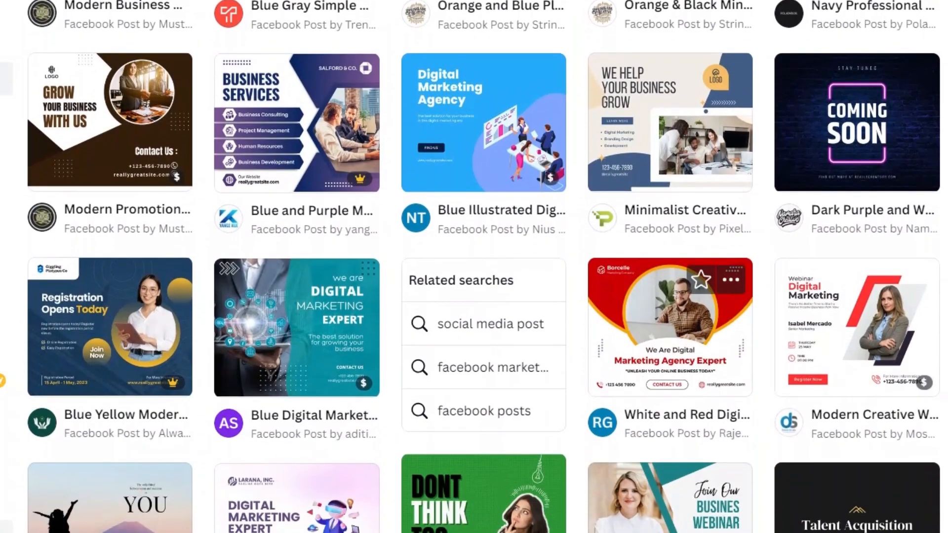
{"action": "scroll", "coordinate": [671, 296], "scroll_direction": "down", "scroll_amount": 7}
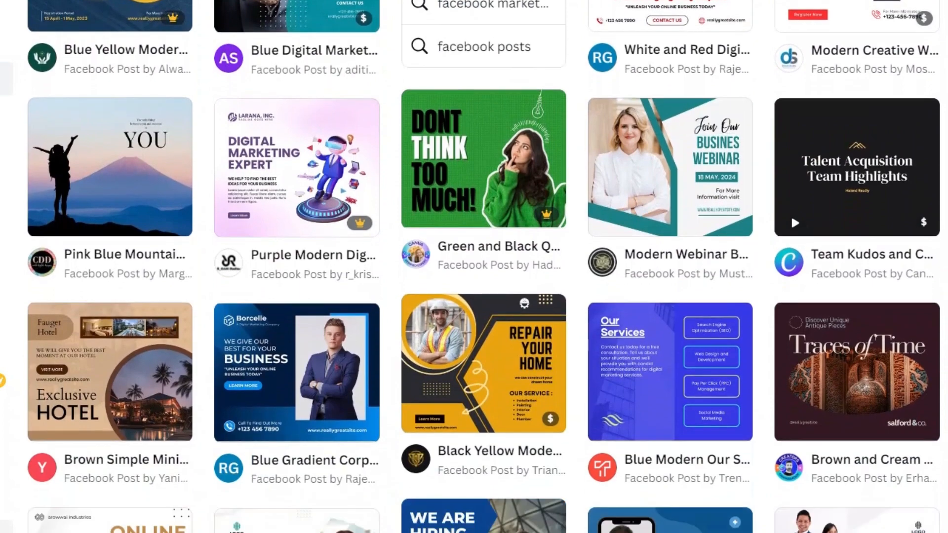
{"action": "scroll", "coordinate": [670, 296], "scroll_direction": "down", "scroll_amount": 3}
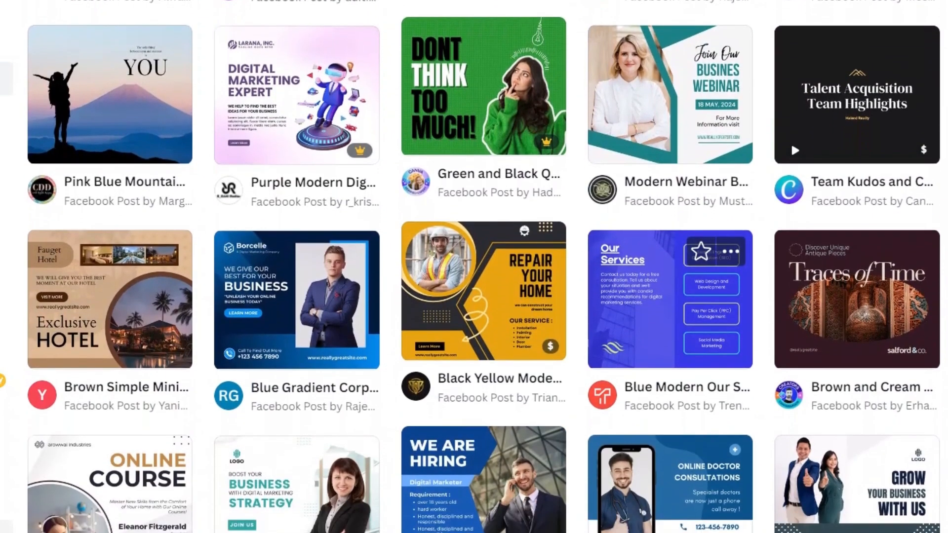
{"action": "scroll", "coordinate": [670, 296], "scroll_direction": "down", "scroll_amount": 3}
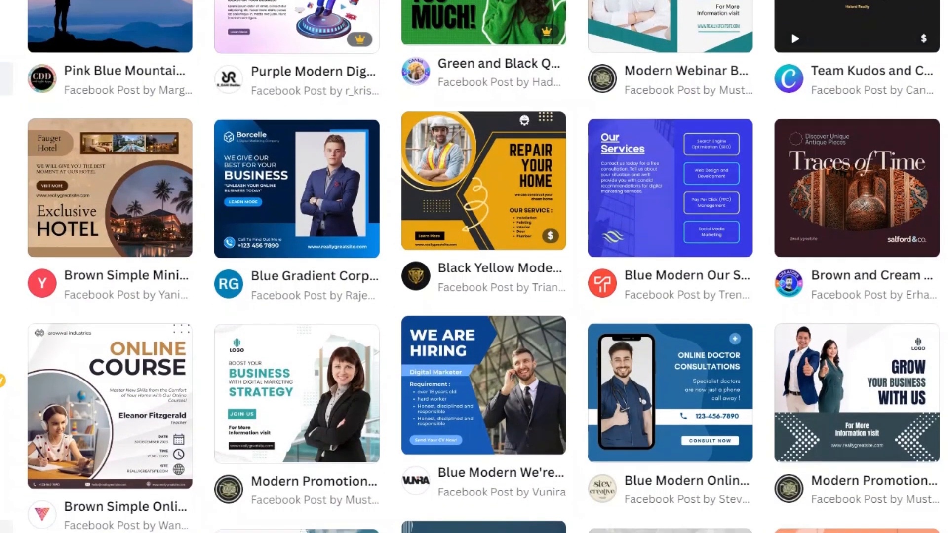
{"action": "scroll", "coordinate": [670, 296], "scroll_direction": "down", "scroll_amount": 1}
{"action": "scroll", "coordinate": [670, 296], "scroll_direction": "down", "scroll_amount": 1}
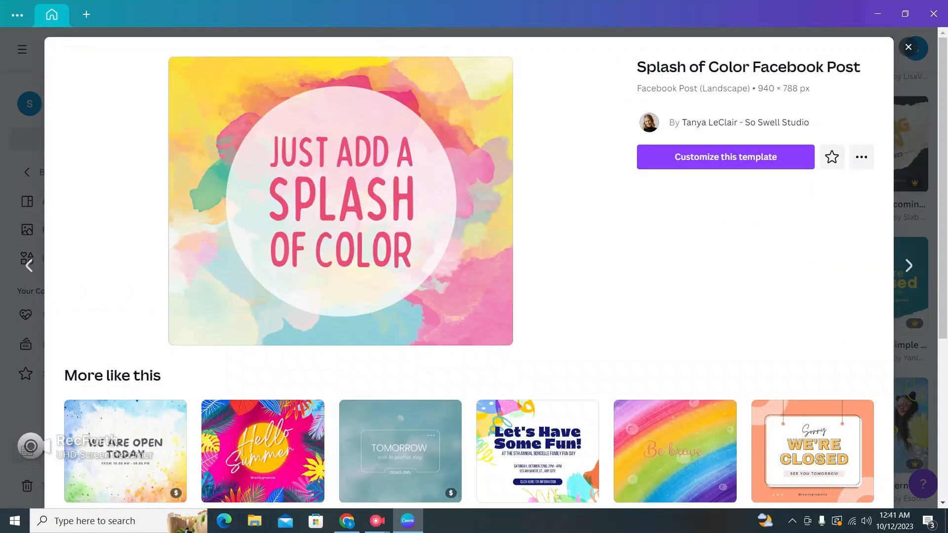
Star the pink colorful Hello Summer Facebook post template among the similar designs and open it for customizing
{"action": "left_click", "coordinate": [288, 415]}
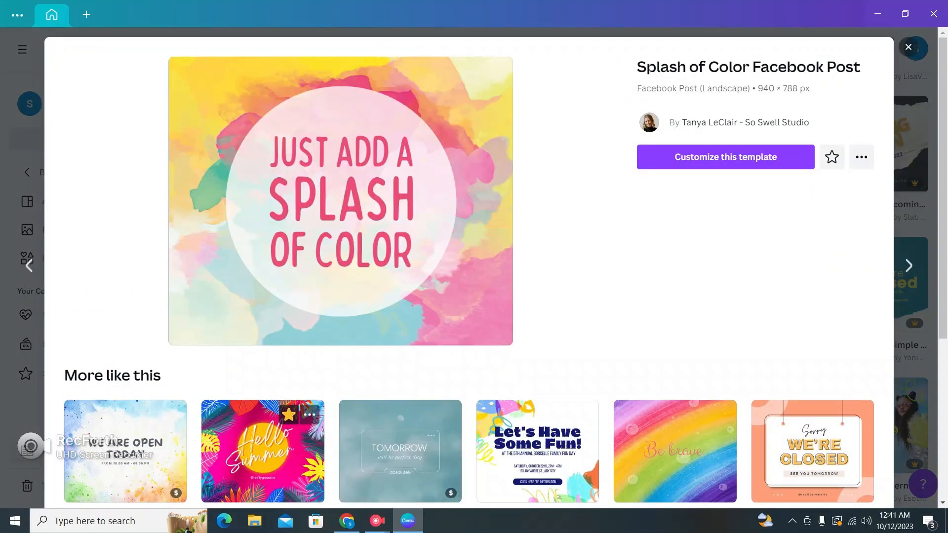
{"action": "left_click", "coordinate": [277, 434]}
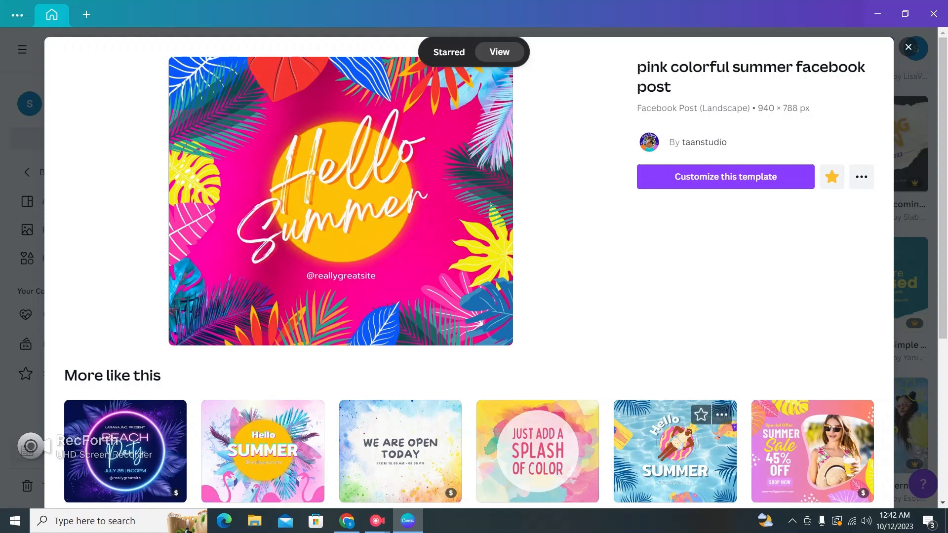
{"action": "left_click", "coordinate": [676, 452]}
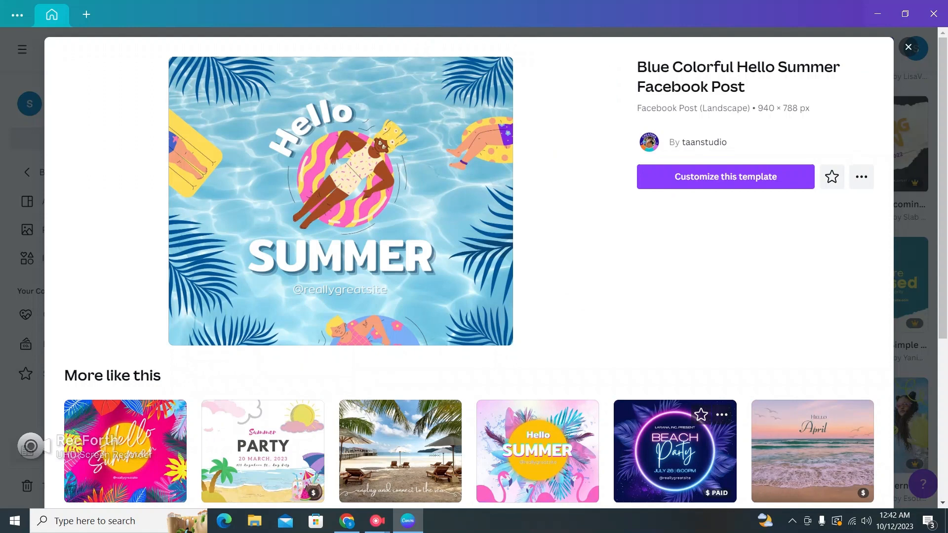
{"action": "left_click", "coordinate": [125, 451]}
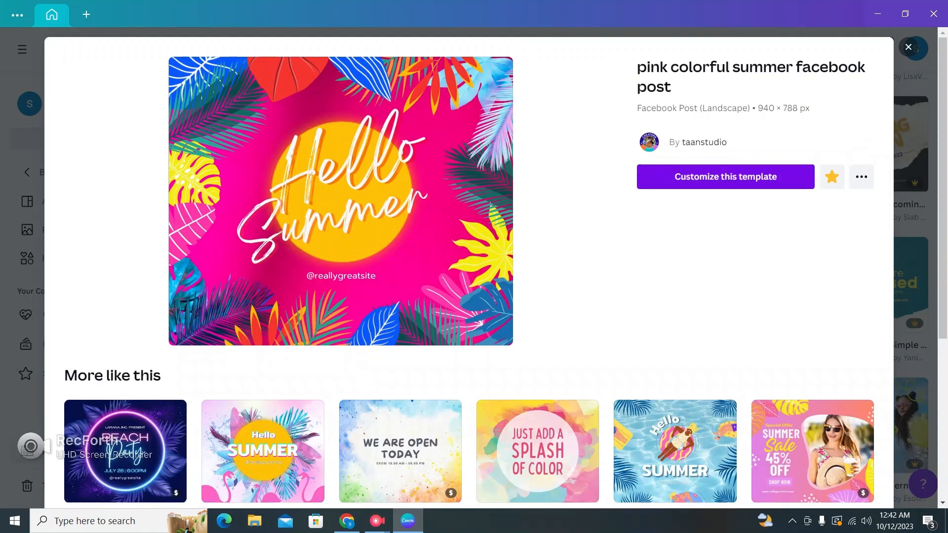
{"action": "left_click", "coordinate": [725, 177]}
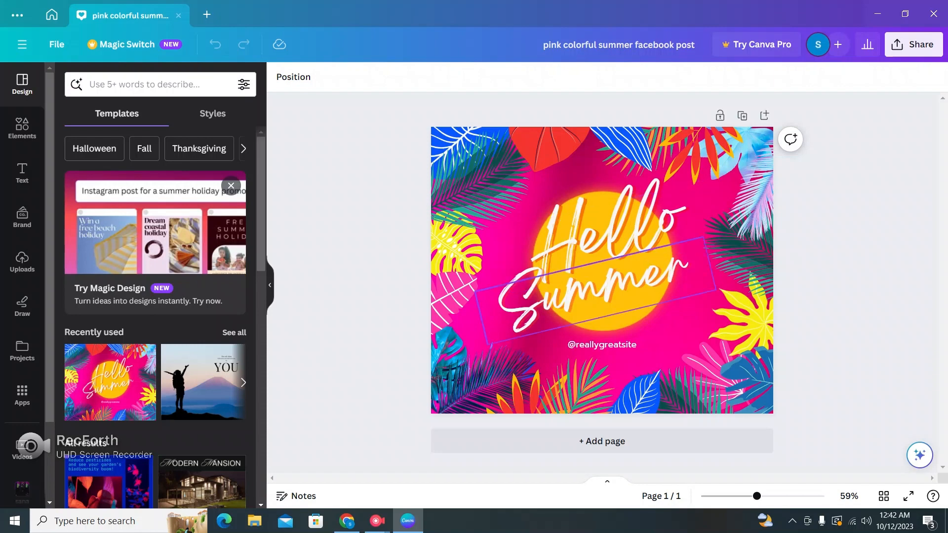
Delete the word "Summer" from the lower title text on the pink design
{"action": "left_click", "coordinate": [608, 225]}
{"action": "left_click", "coordinate": [604, 290]}
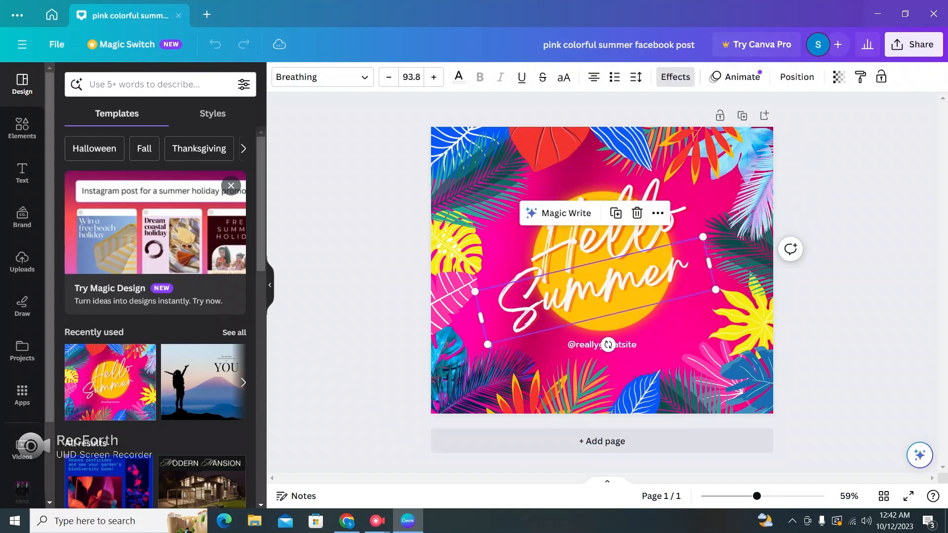
{"action": "double_click", "coordinate": [604, 290]}
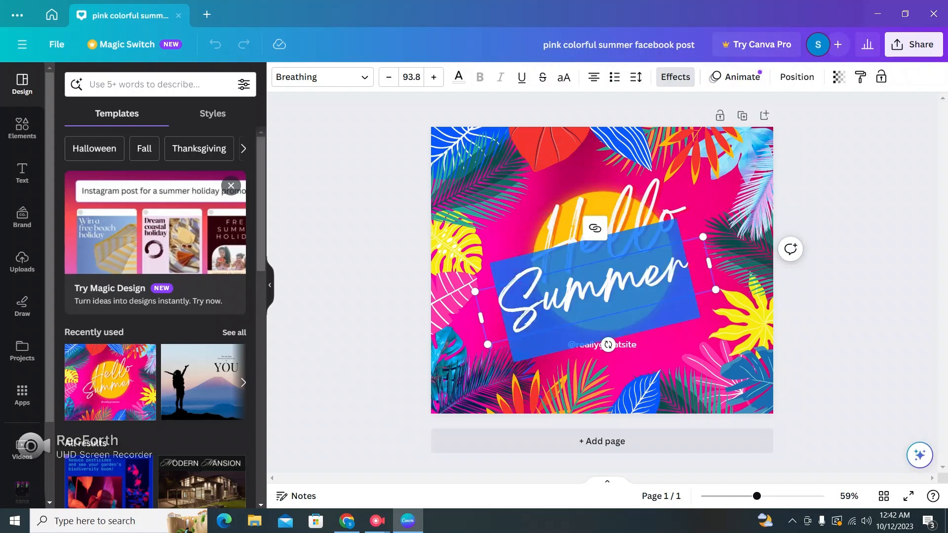
{"action": "key", "text": "BackSpace"}
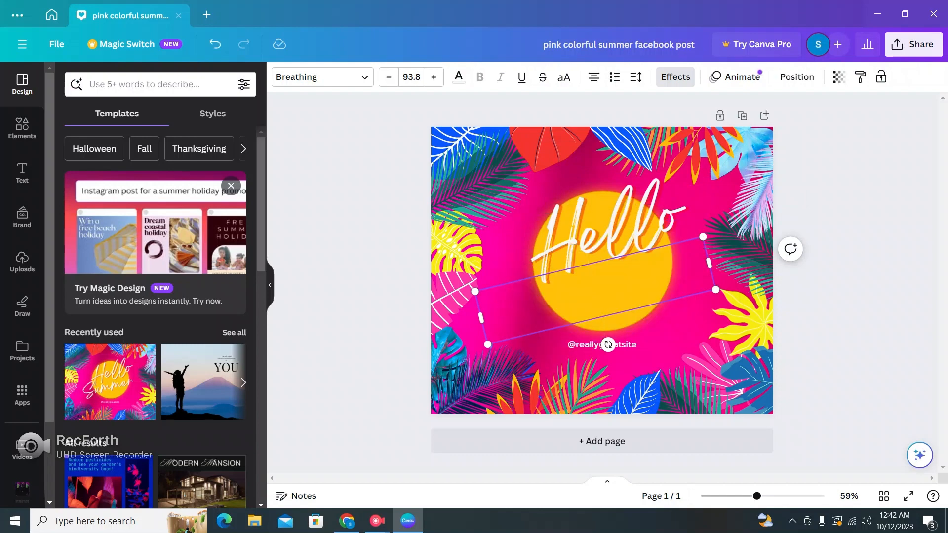
Replace the "Hello" title text with "Art Exhibition", putting each word on its own line
{"action": "left_click", "coordinate": [608, 231]}
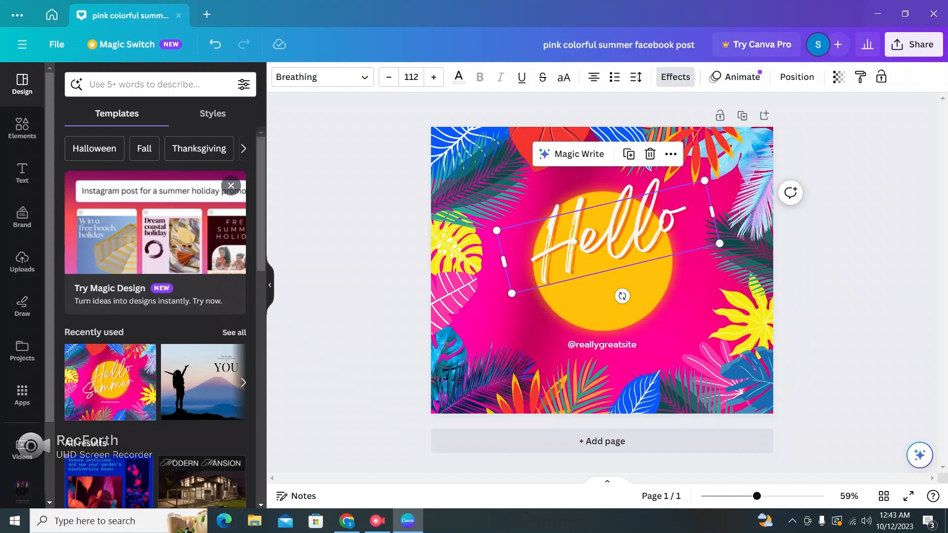
{"action": "double_click", "coordinate": [588, 239]}
{"action": "key", "text": "BackSpace"}
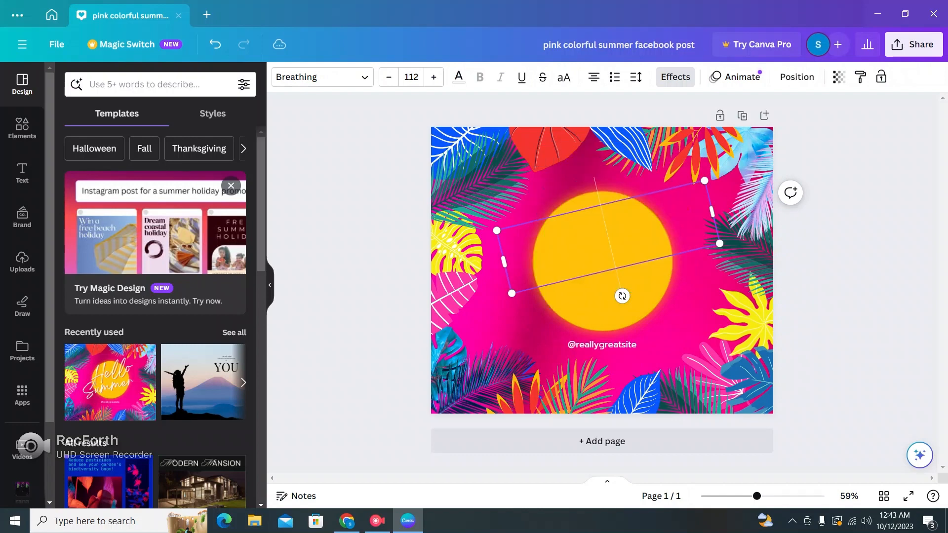
{"action": "type", "text": "Art"}
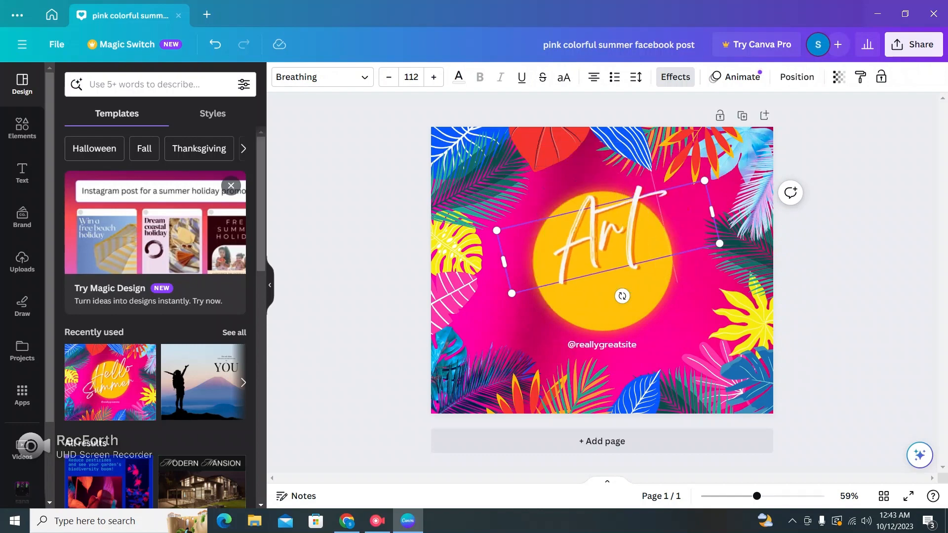
{"action": "key", "text": "Return"}
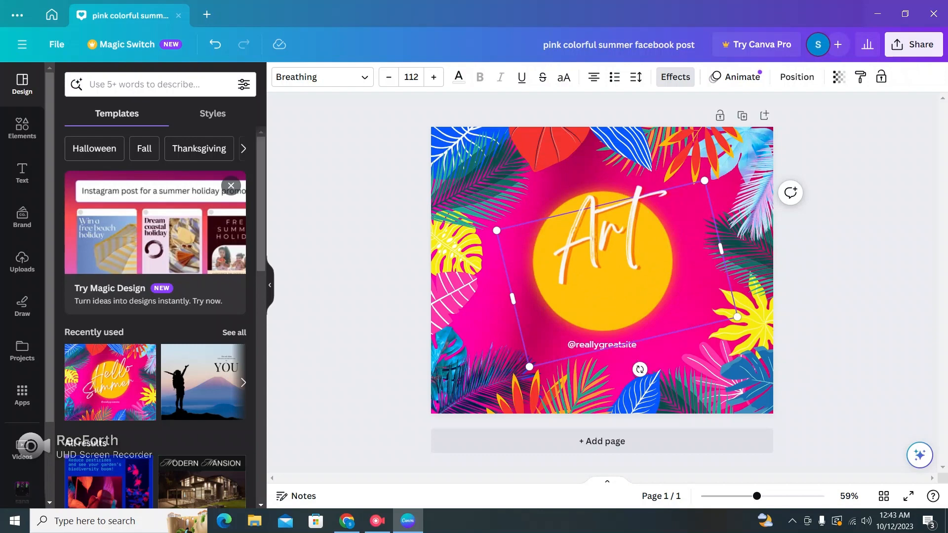
{"action": "type", "text": "Exhib"}
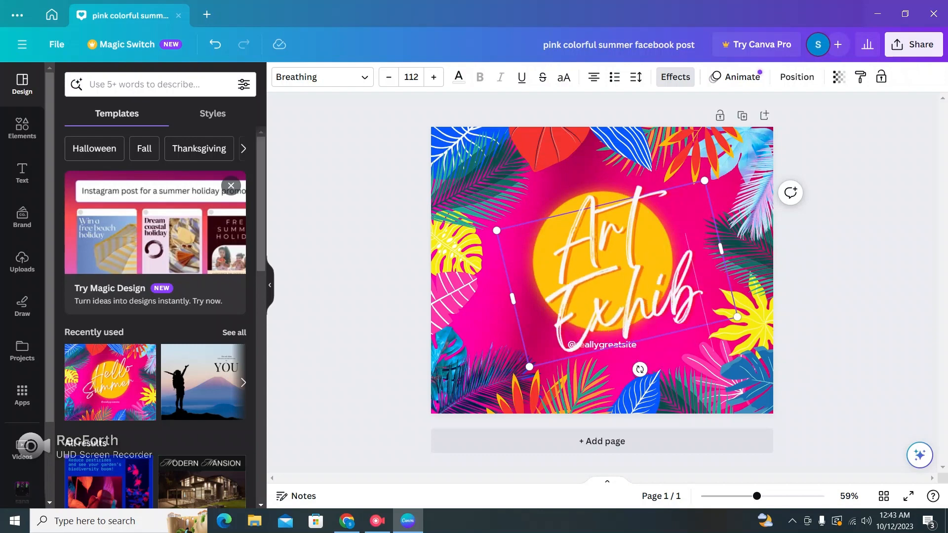
{"action": "type", "text": "ition"}
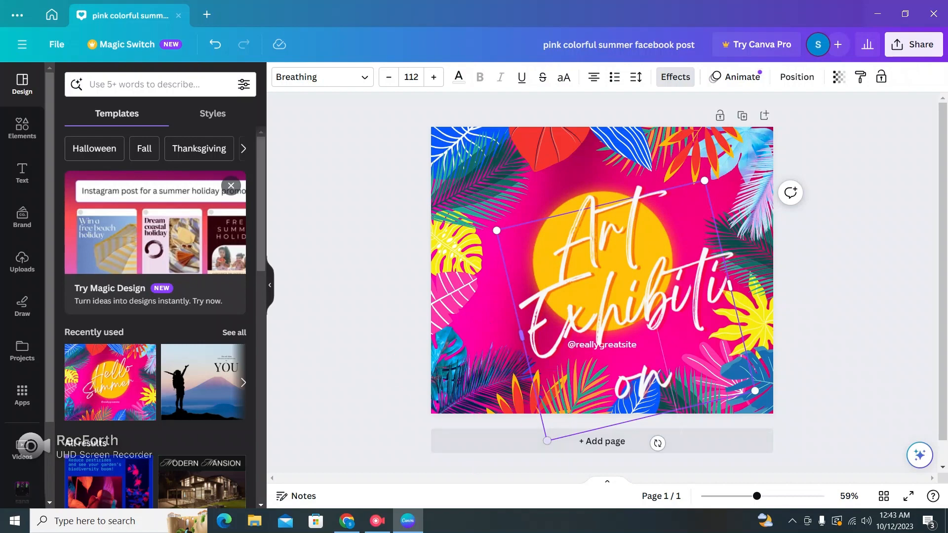
Scale the title text box down to font size 101 and reduce only the word "Exhibition" to 79.8 so it fits one line
{"action": "left_click_drag", "start_coordinate": [547, 441], "coordinate": [563, 415]}
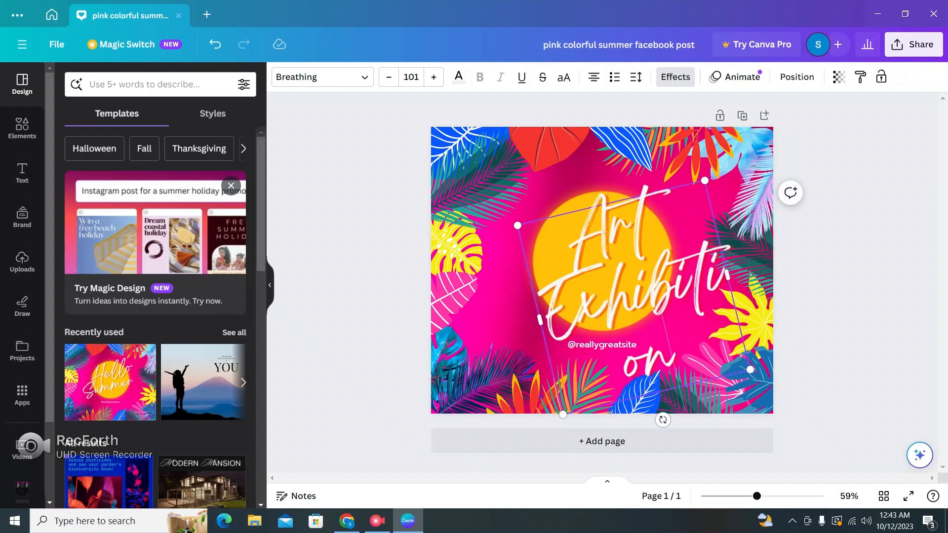
{"action": "left_click_drag", "start_coordinate": [676, 363], "coordinate": [544, 319]}
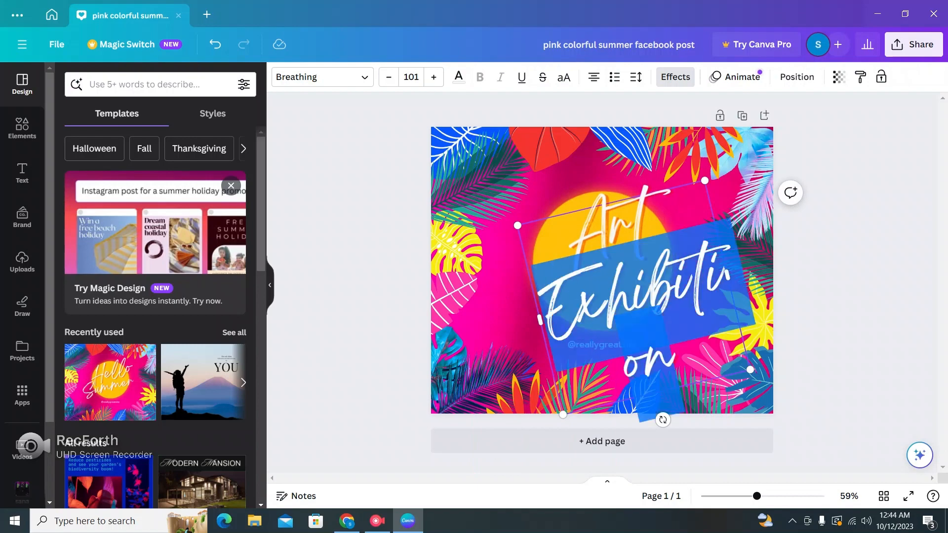
{"action": "left_click", "coordinate": [388, 77]}
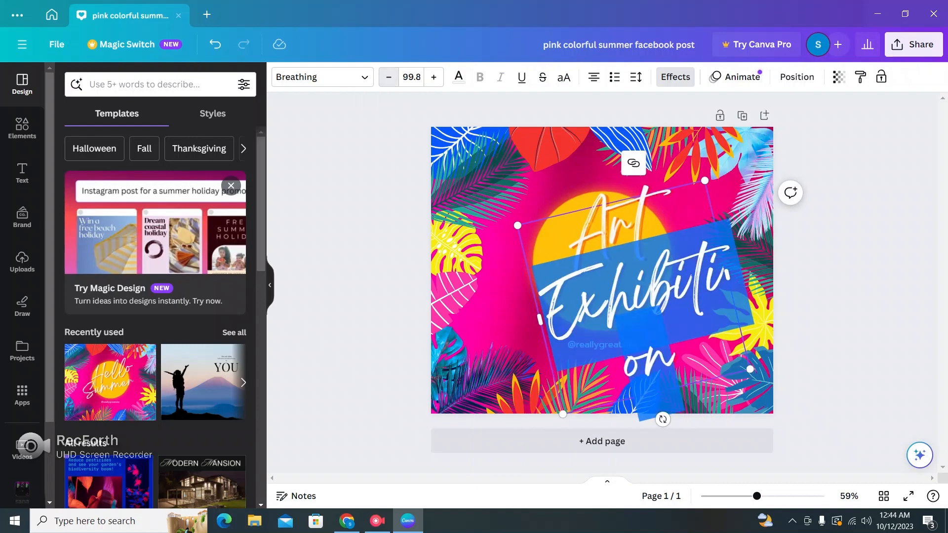
{"action": "left_click", "coordinate": [389, 77]}
{"action": "left_click", "coordinate": [389, 77]}
{"action": "left_click", "coordinate": [389, 77]}
{"action": "left_click", "coordinate": [388, 77]}
{"action": "left_click", "coordinate": [388, 77]}
{"action": "left_click", "coordinate": [389, 77]}
{"action": "left_click", "coordinate": [388, 77]}
{"action": "left_click", "coordinate": [389, 77]}
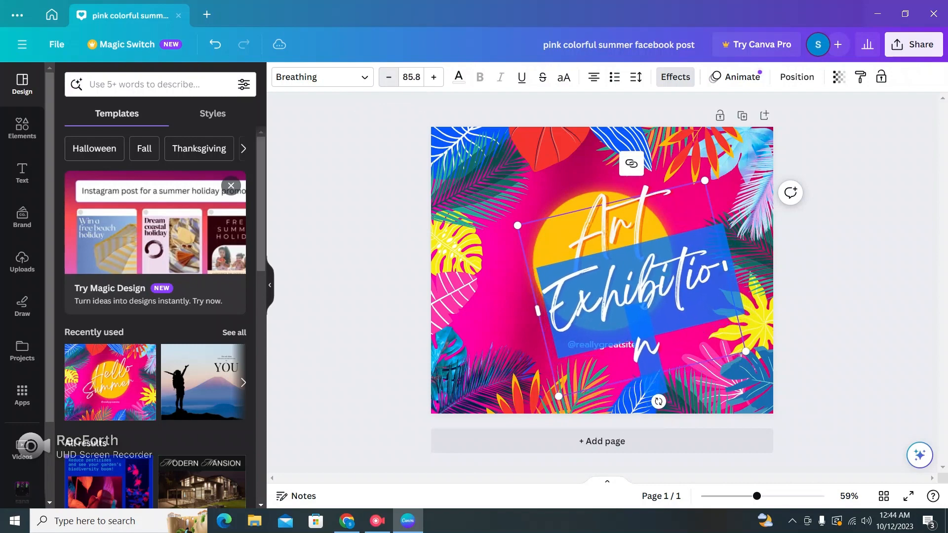
{"action": "left_click", "coordinate": [389, 77]}
{"action": "left_click", "coordinate": [389, 77]}
{"action": "left_click", "coordinate": [389, 77]}
{"action": "left_click", "coordinate": [389, 77]}
{"action": "left_click", "coordinate": [389, 77]}
{"action": "left_click", "coordinate": [388, 77]}
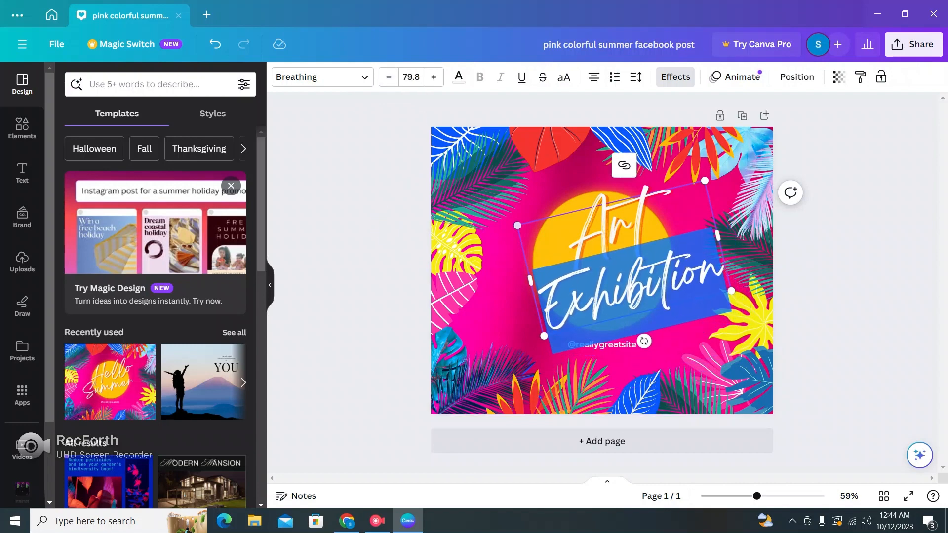
Enlarge the whole title text box until "Exhibition" has a font size of 87.2, and finish editing the text
{"action": "left_click_drag", "start_coordinate": [518, 226], "coordinate": [497, 220]}
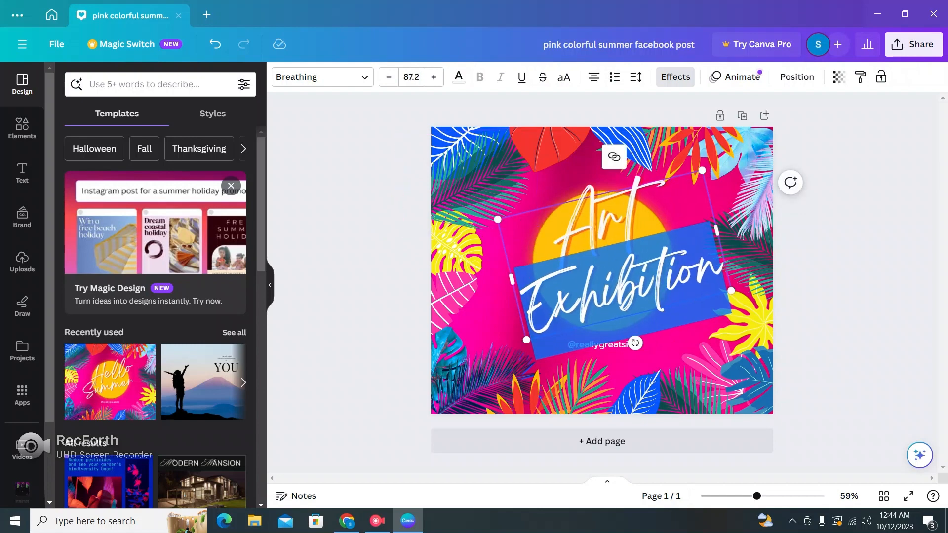
{"action": "key", "text": "Escape"}
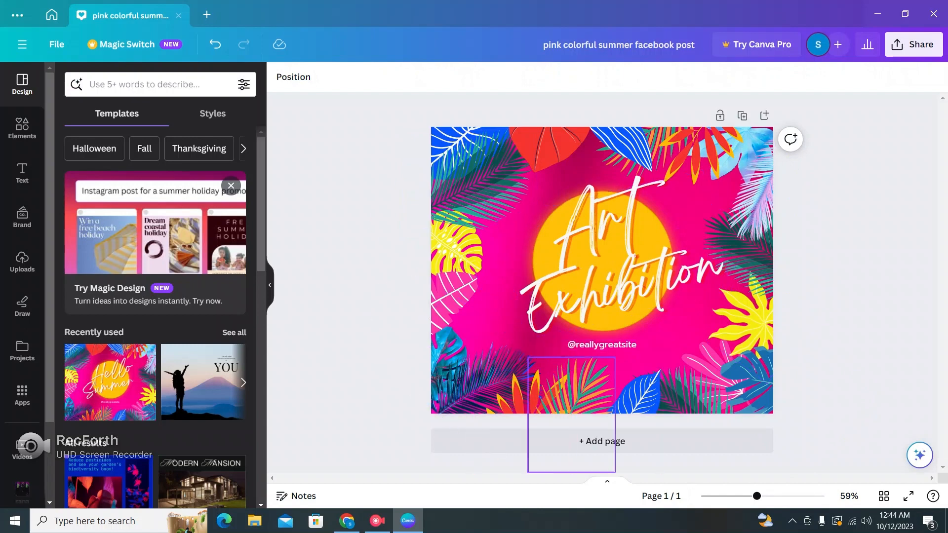
{"action": "left_click", "coordinate": [573, 345]}
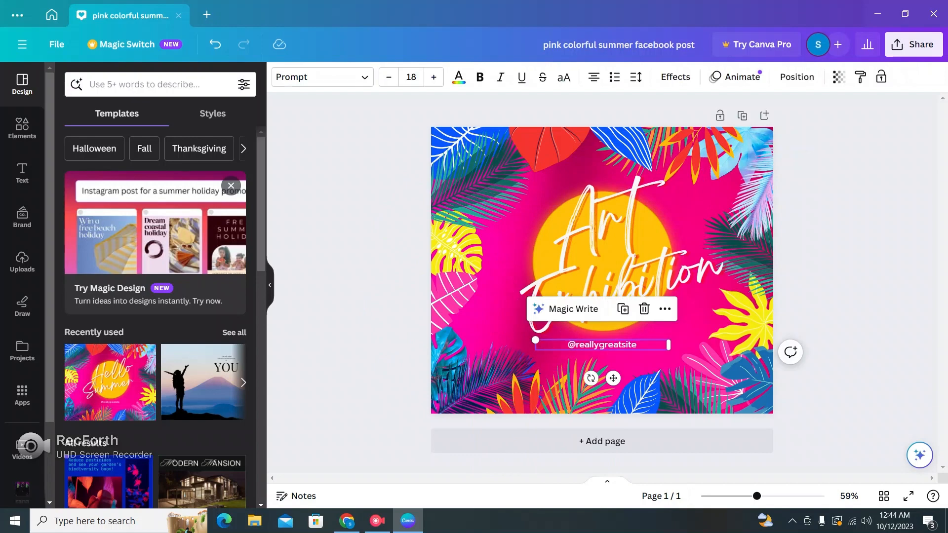
{"action": "double_click", "coordinate": [575, 344]}
{"action": "key", "text": "BackSpace"}
{"action": "type", "text": "www."}
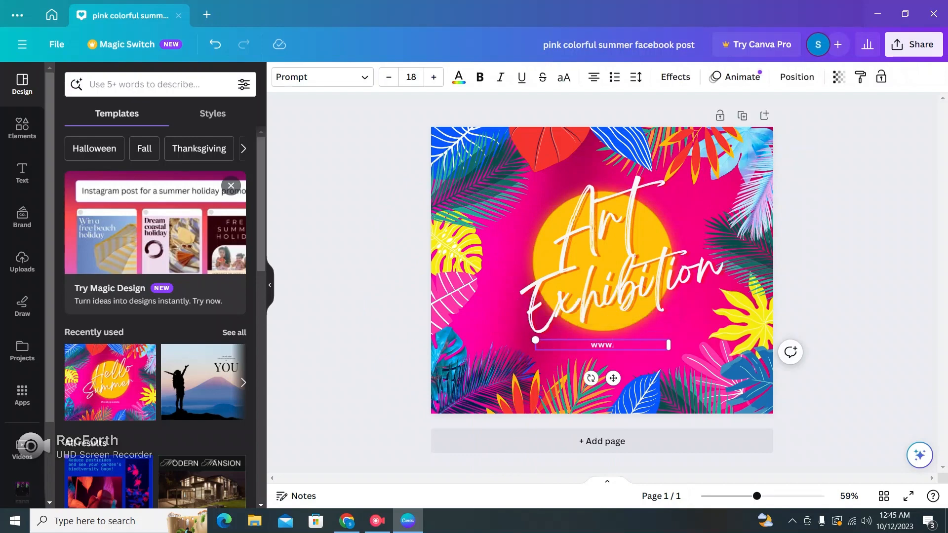
{"action": "type", "text": "artcorner.com"}
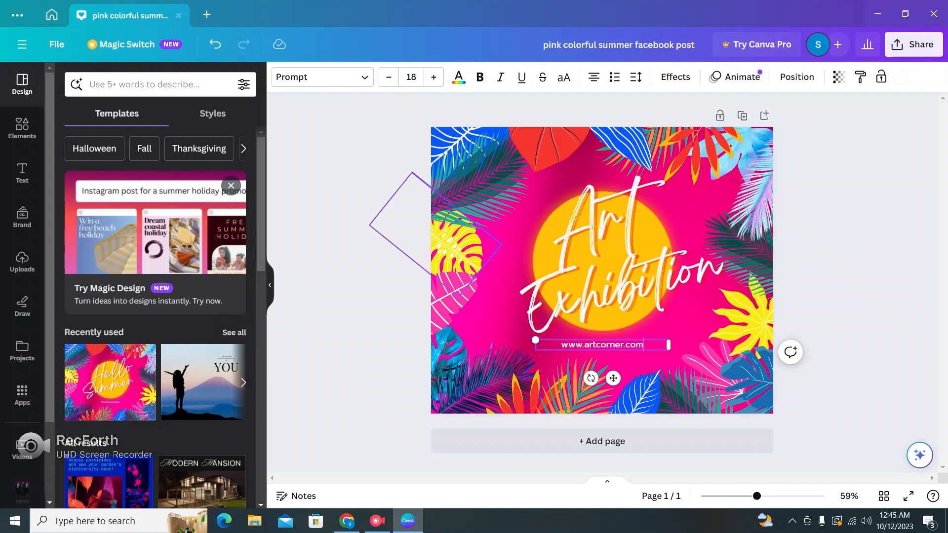
{"action": "left_click", "coordinate": [699, 331]}
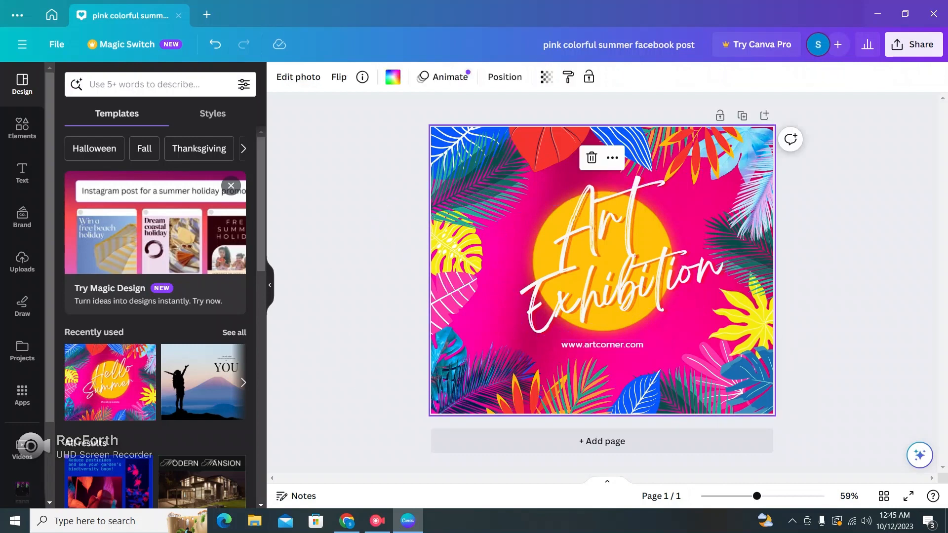
Apply the background image's colors to the whole page and reshuffle them four more times to vary the color distribution
{"action": "right_click", "coordinate": [505, 272]}
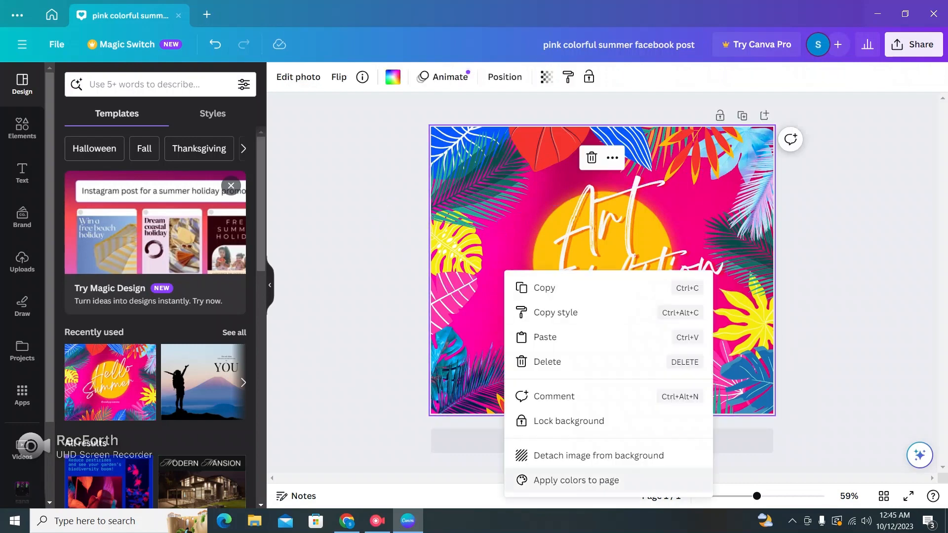
{"action": "left_click", "coordinate": [573, 480]}
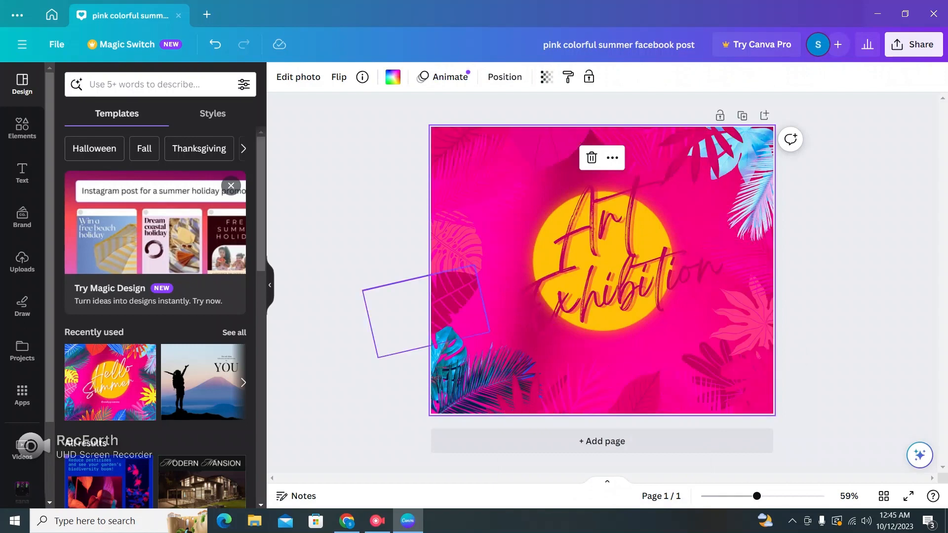
{"action": "right_click", "coordinate": [504, 280]}
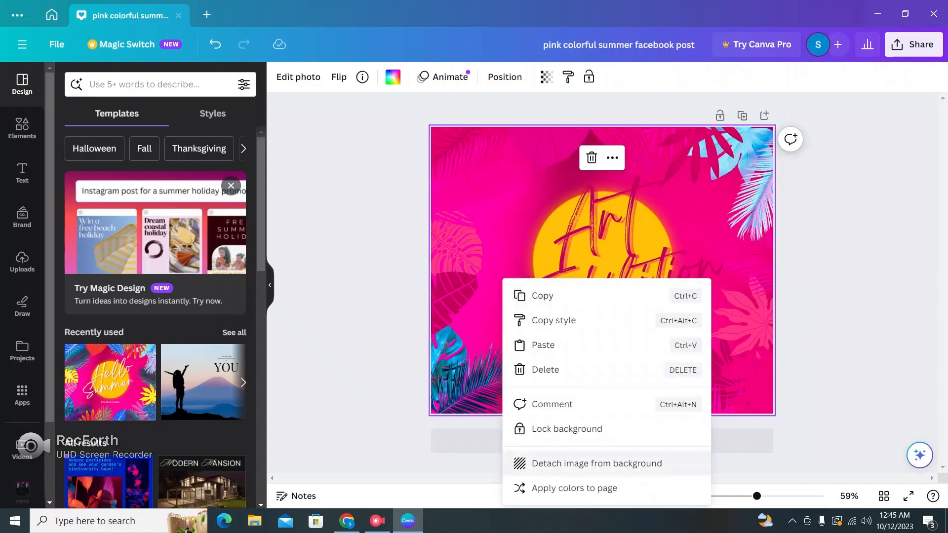
{"action": "left_click", "coordinate": [573, 488]}
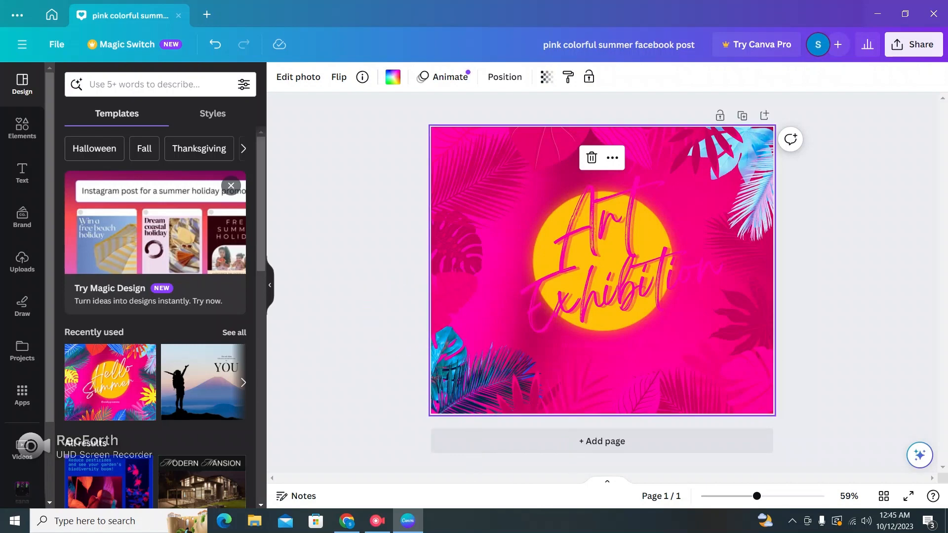
{"action": "right_click", "coordinate": [502, 279]}
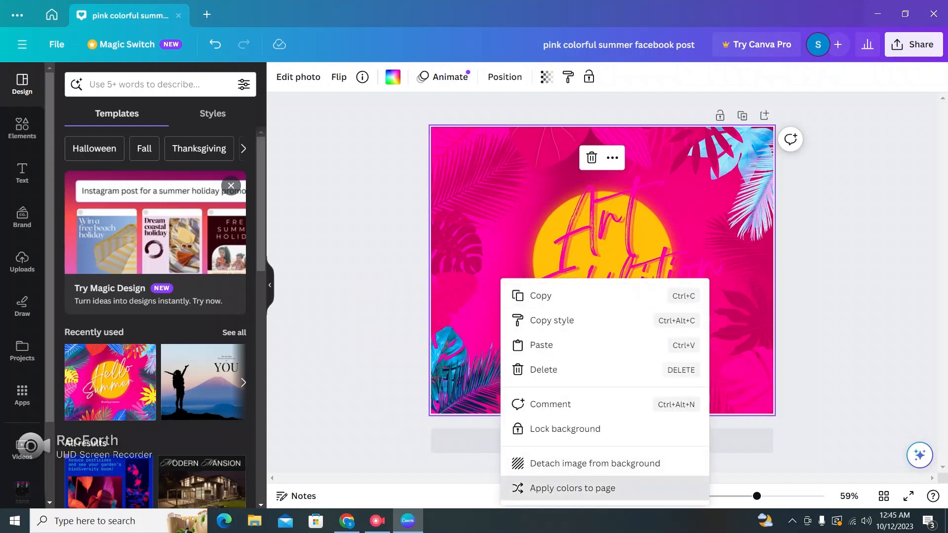
{"action": "left_click", "coordinate": [573, 488]}
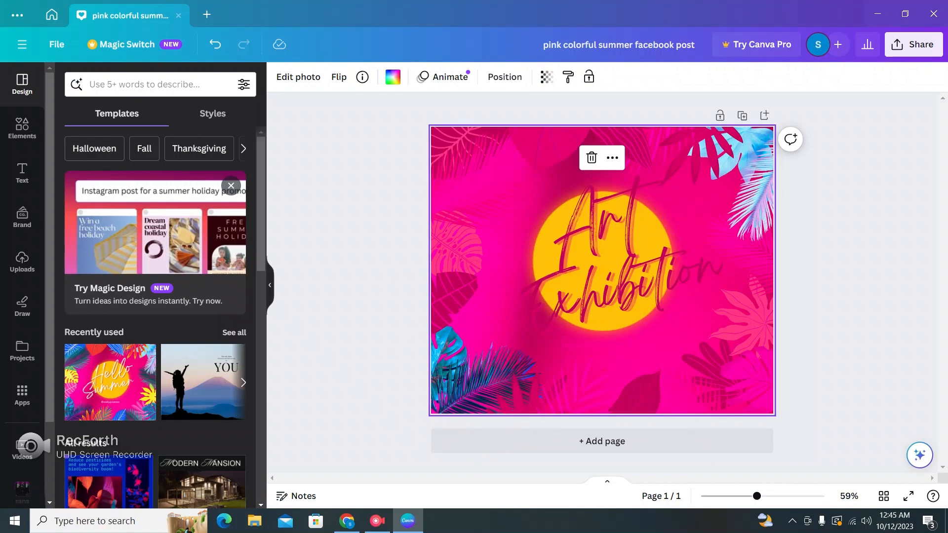
{"action": "right_click", "coordinate": [497, 280]}
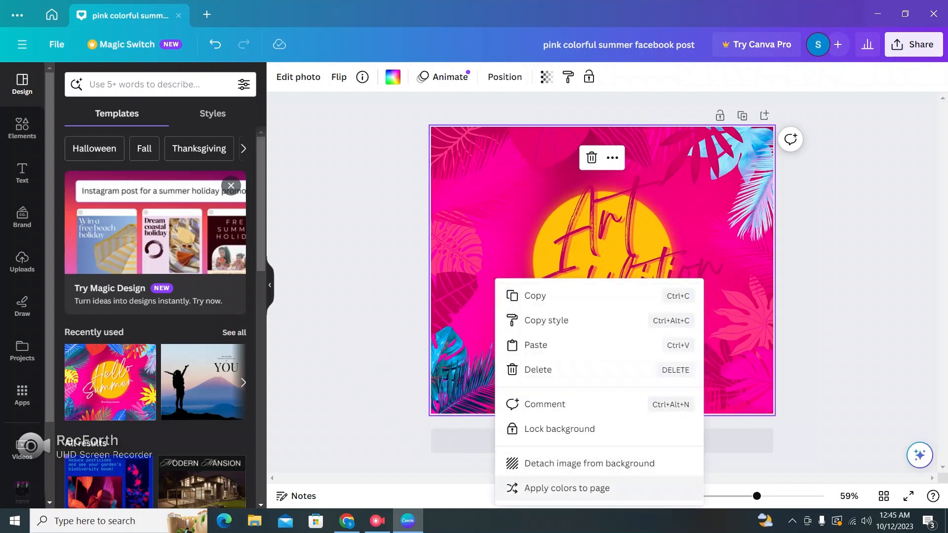
{"action": "left_click", "coordinate": [573, 488]}
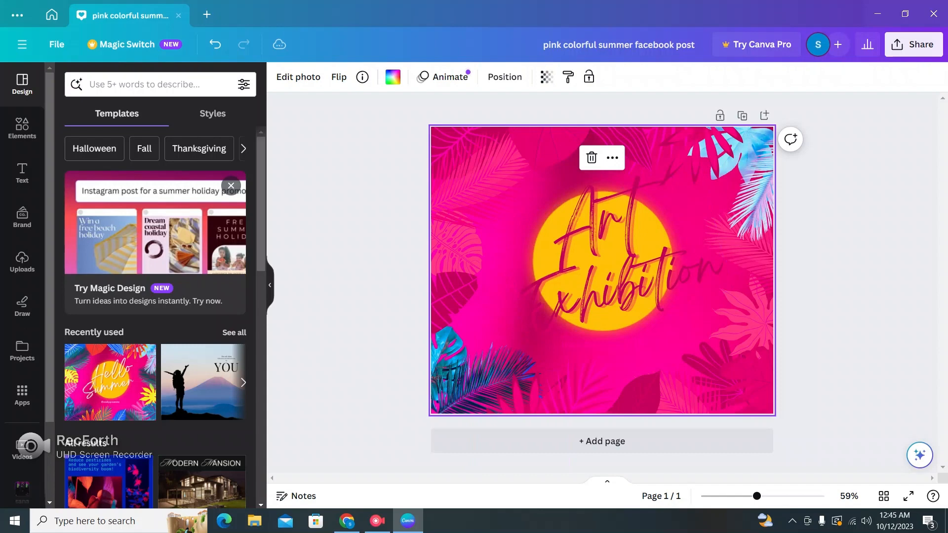
{"action": "right_click", "coordinate": [498, 254]}
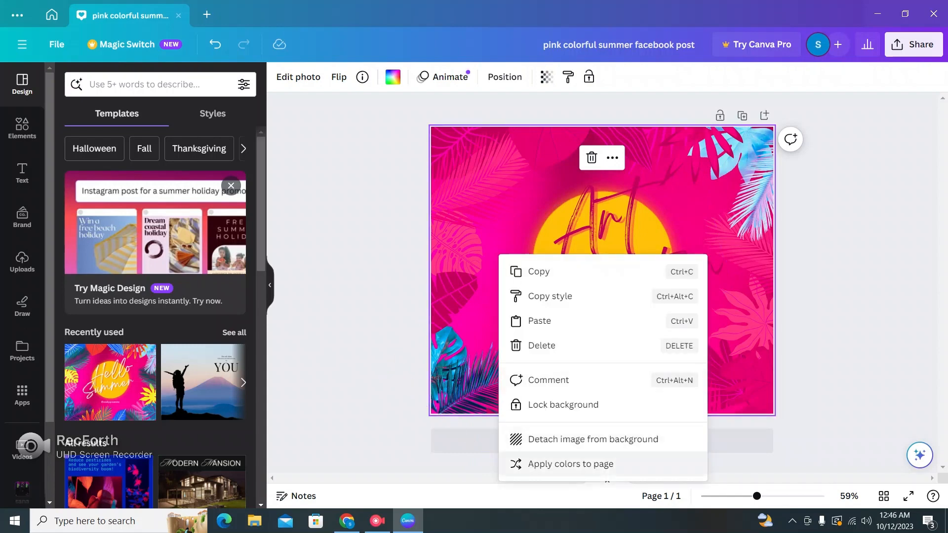
{"action": "left_click", "coordinate": [570, 464]}
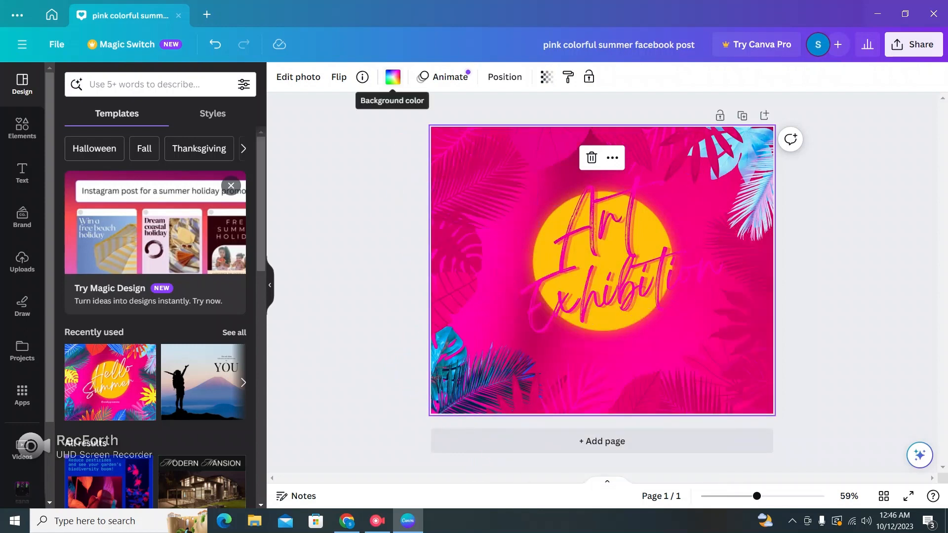
Check all photo colors for the background, then replace the background image with the solid pink #ff66c4
{"action": "left_click", "coordinate": [392, 77]}
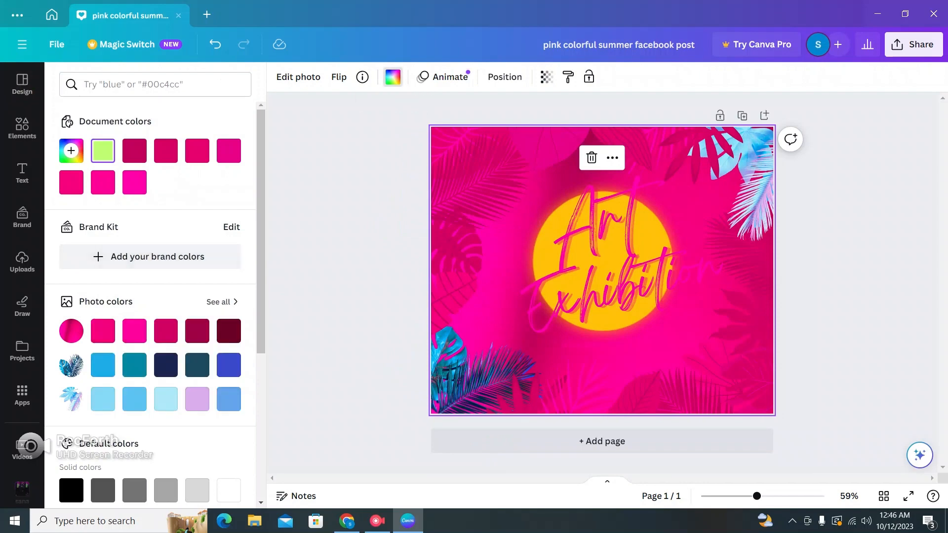
{"action": "left_click", "coordinate": [222, 302]}
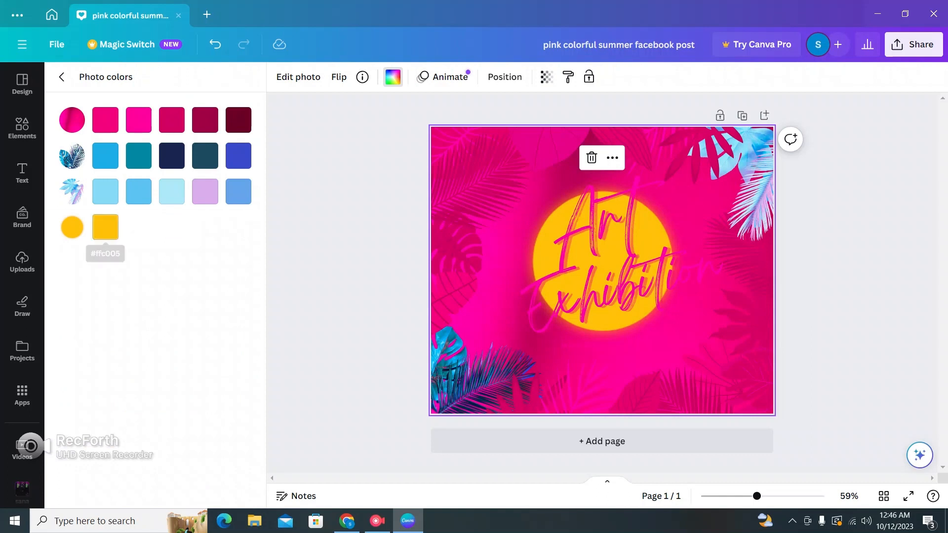
{"action": "left_click", "coordinate": [62, 77]}
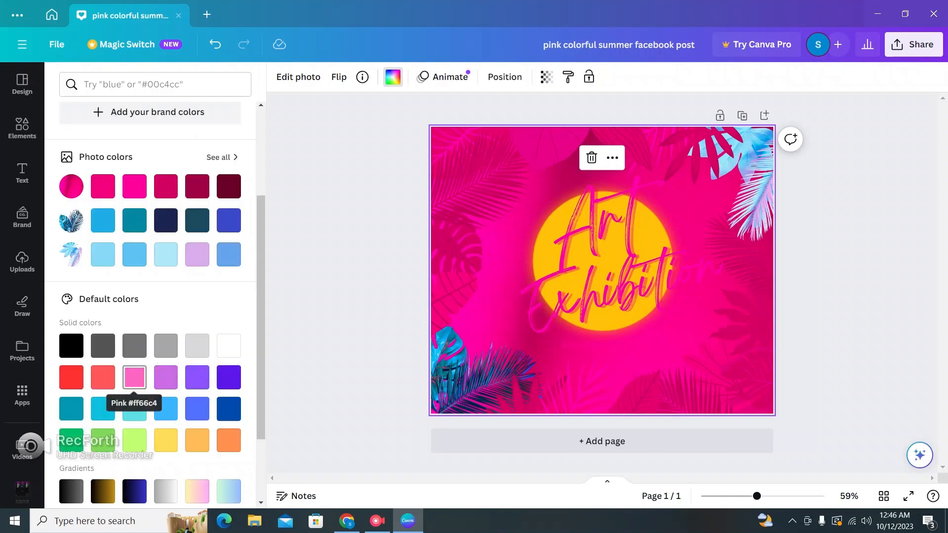
{"action": "left_click", "coordinate": [134, 377]}
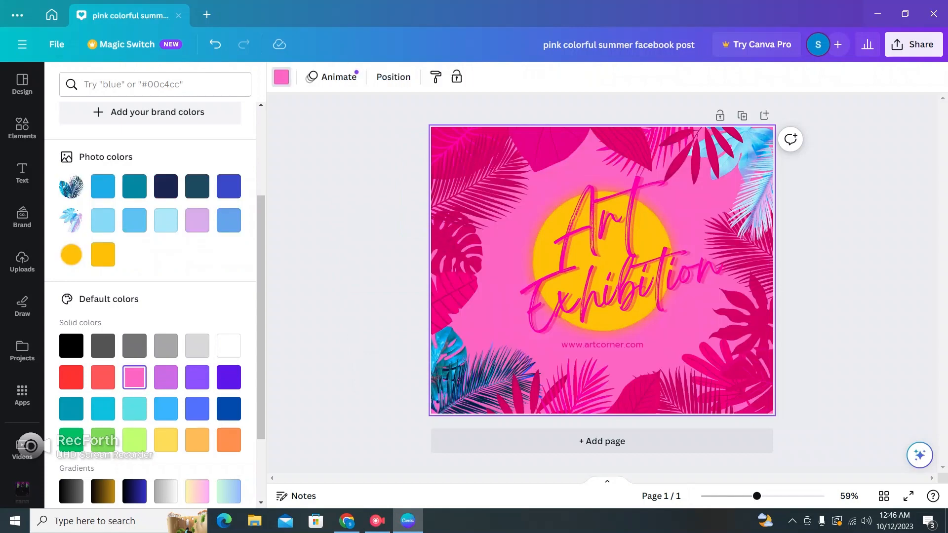
Try several default gradients on the background and settle on the 90° linear gradient from #5170ff to #ff66c4
{"action": "scroll", "coordinate": [150, 297], "scroll_direction": "down", "scroll_amount": 2}
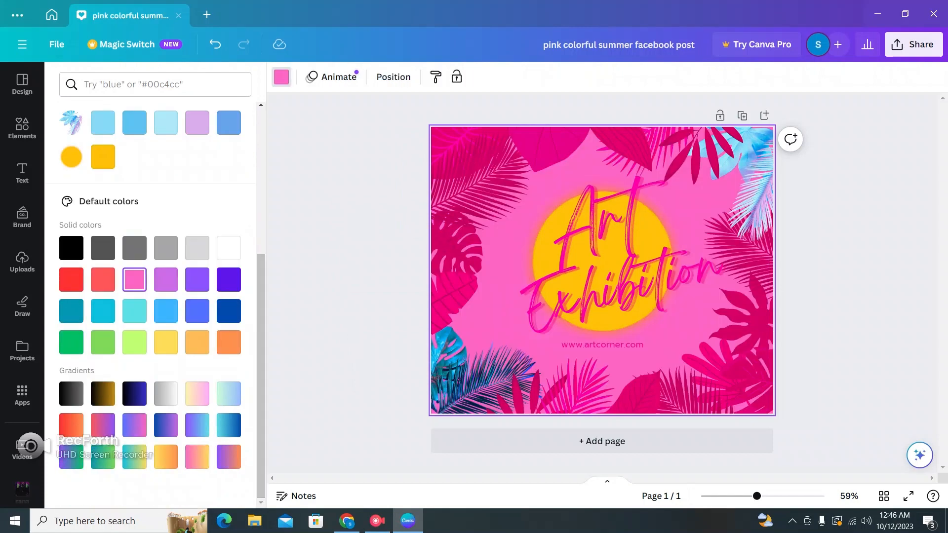
{"action": "left_click", "coordinate": [197, 457]}
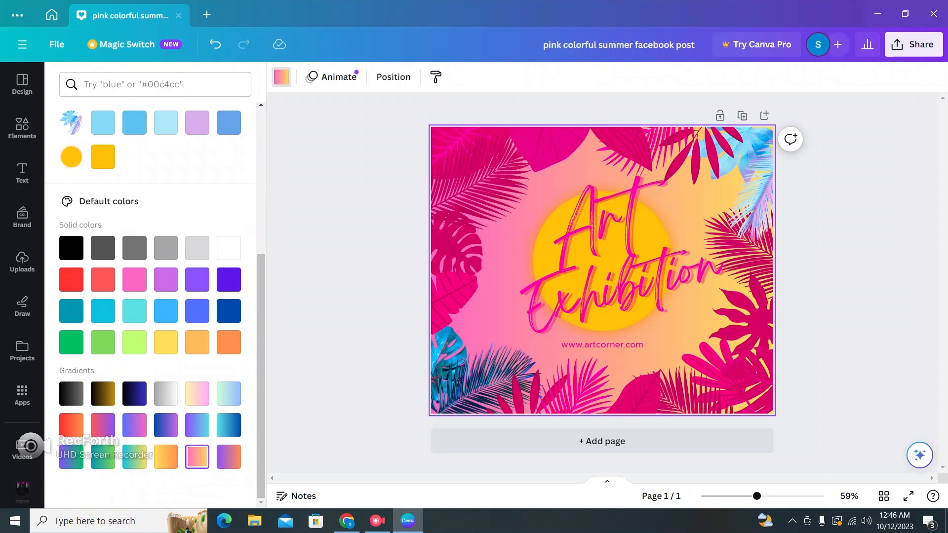
{"action": "left_click", "coordinate": [165, 456]}
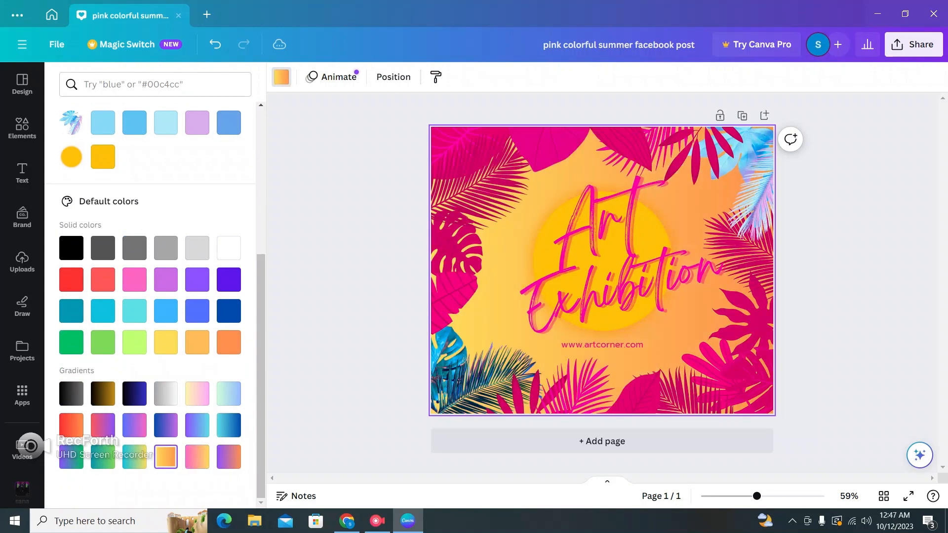
{"action": "left_click", "coordinate": [228, 457]}
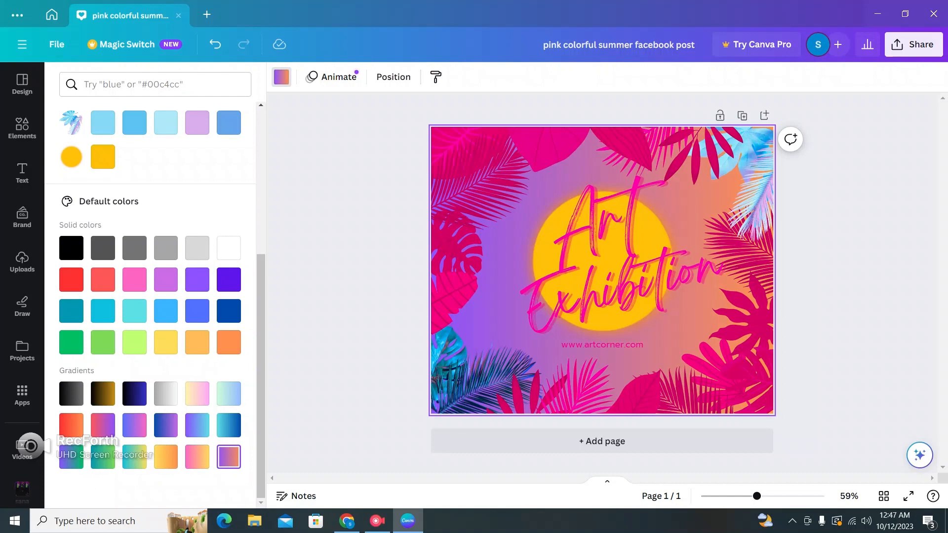
{"action": "left_click", "coordinate": [229, 394]}
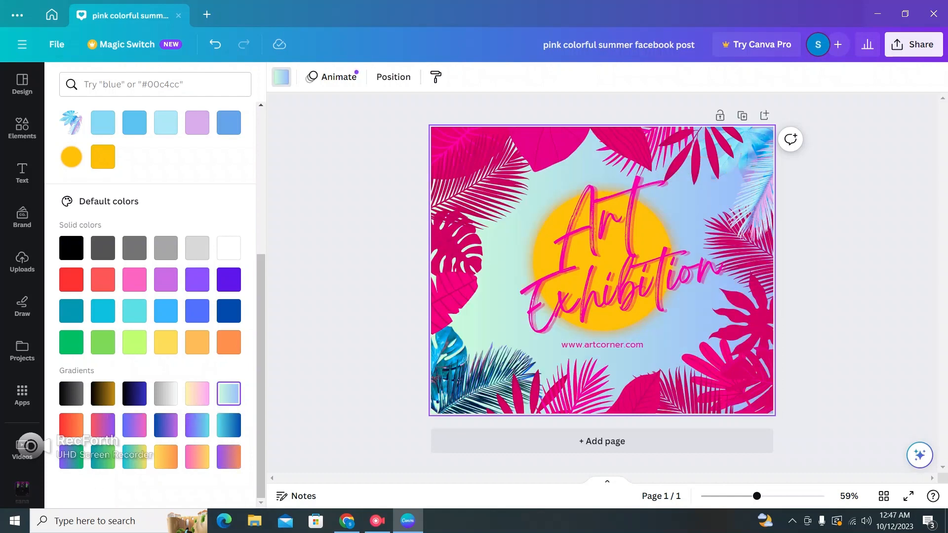
{"action": "left_click", "coordinate": [134, 393]}
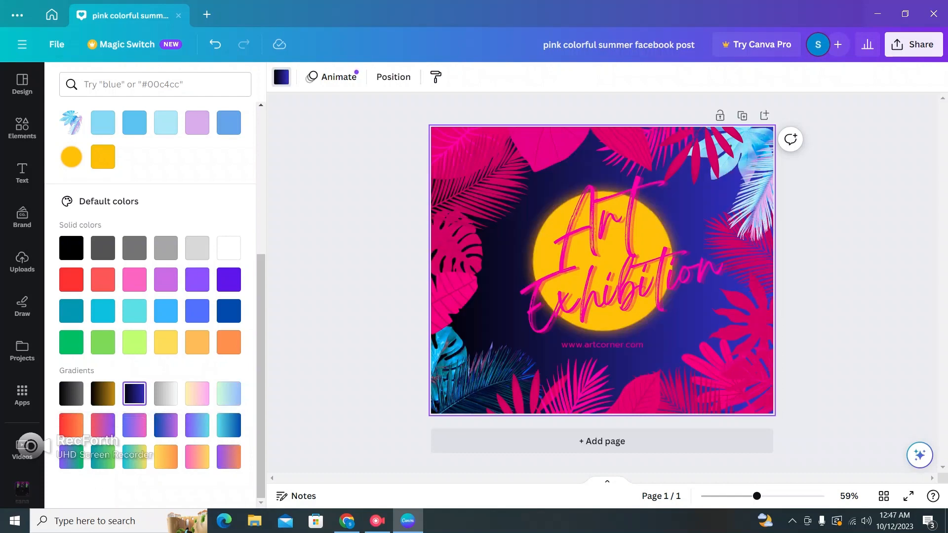
{"action": "left_click", "coordinate": [103, 393]}
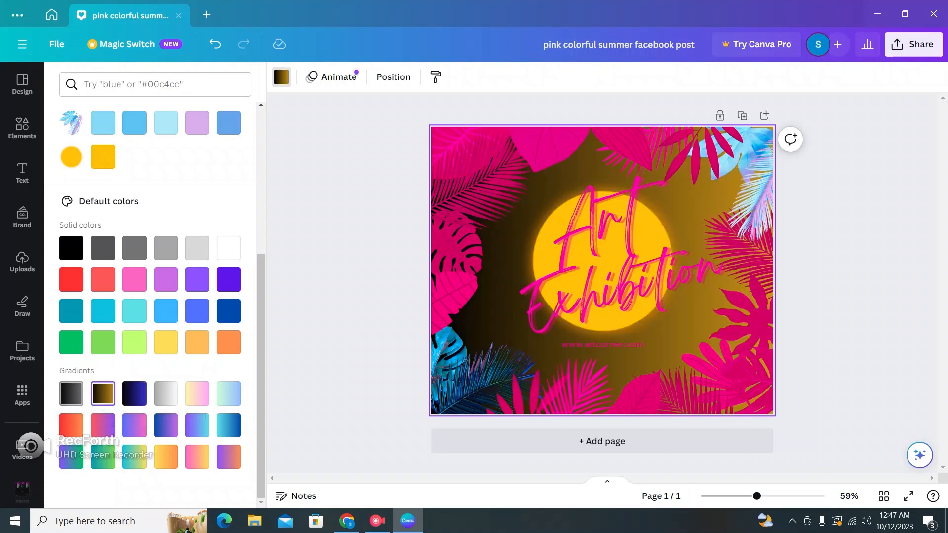
{"action": "left_click", "coordinate": [72, 394]}
{"action": "left_click", "coordinate": [71, 425]}
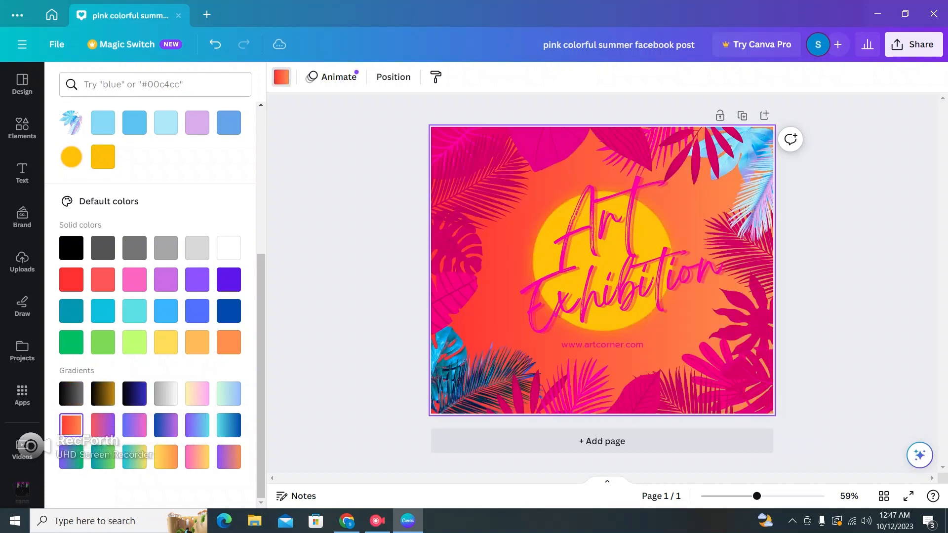
{"action": "left_click", "coordinate": [103, 424]}
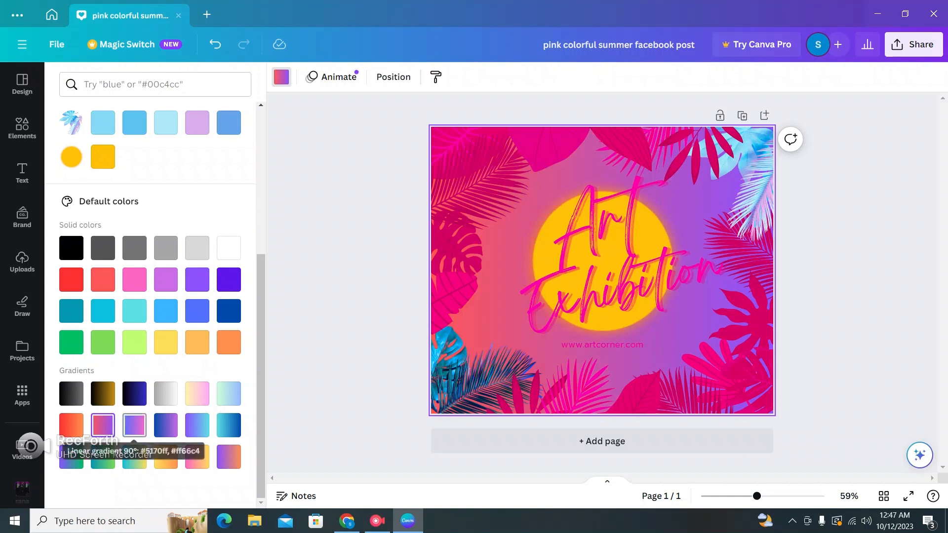
{"action": "left_click", "coordinate": [134, 425]}
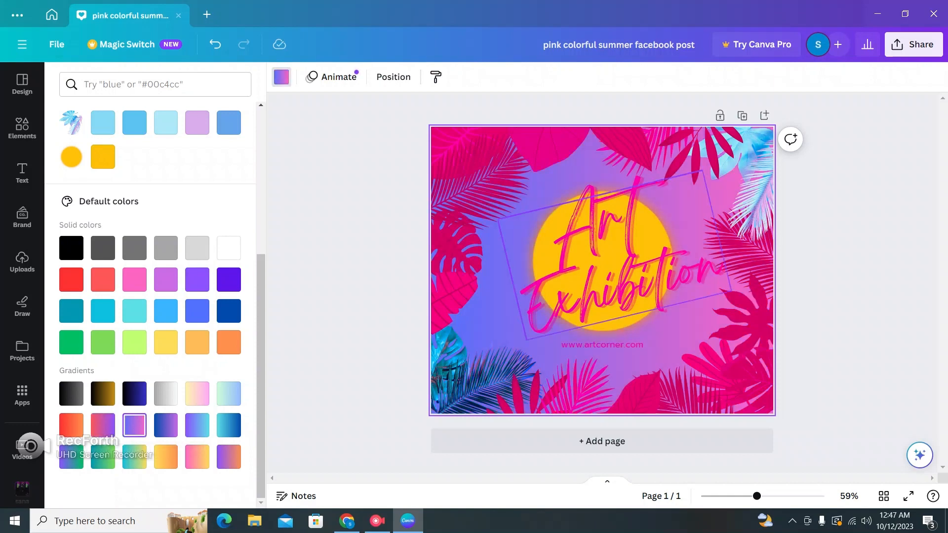
Try to recolor the "Art Exhibition" title with the yellow and the pale blue photo colors
{"action": "left_click", "coordinate": [615, 255]}
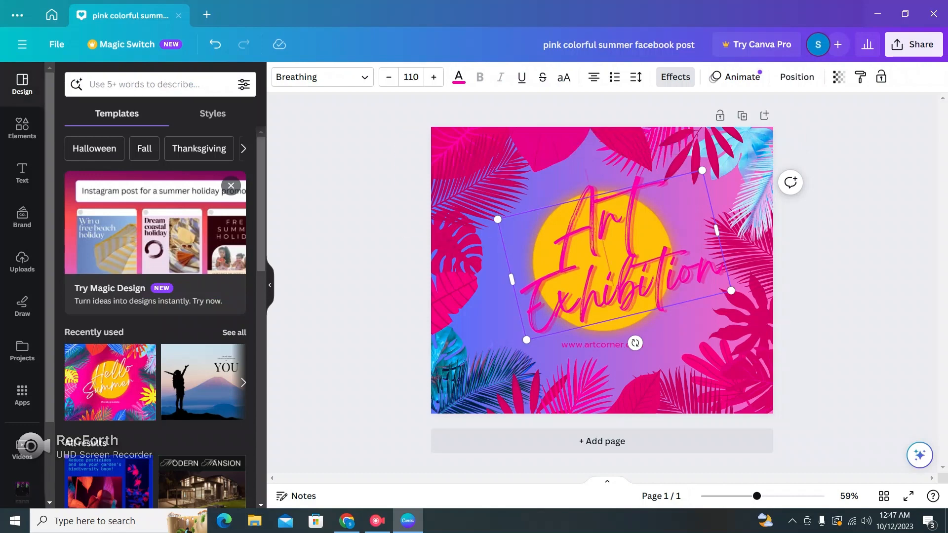
{"action": "left_click", "coordinate": [458, 77]}
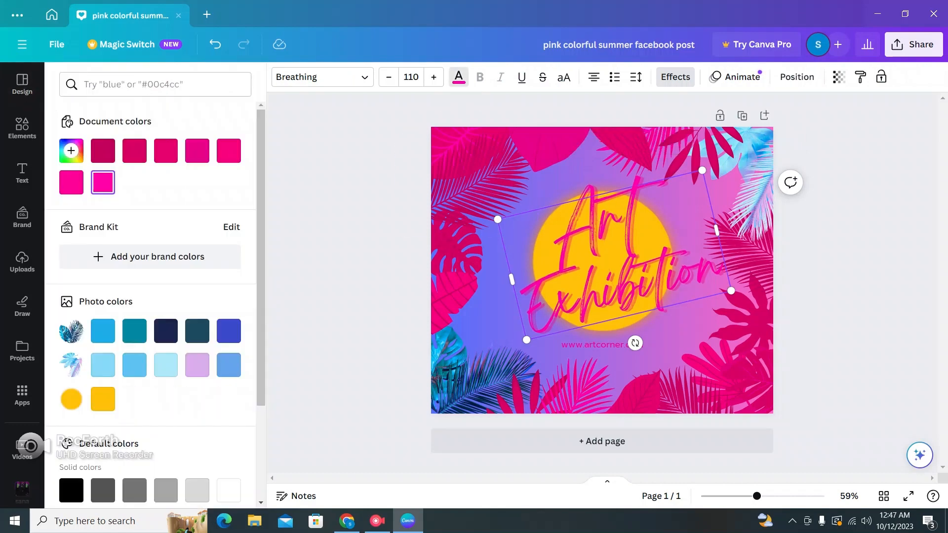
{"action": "left_click", "coordinate": [103, 398]}
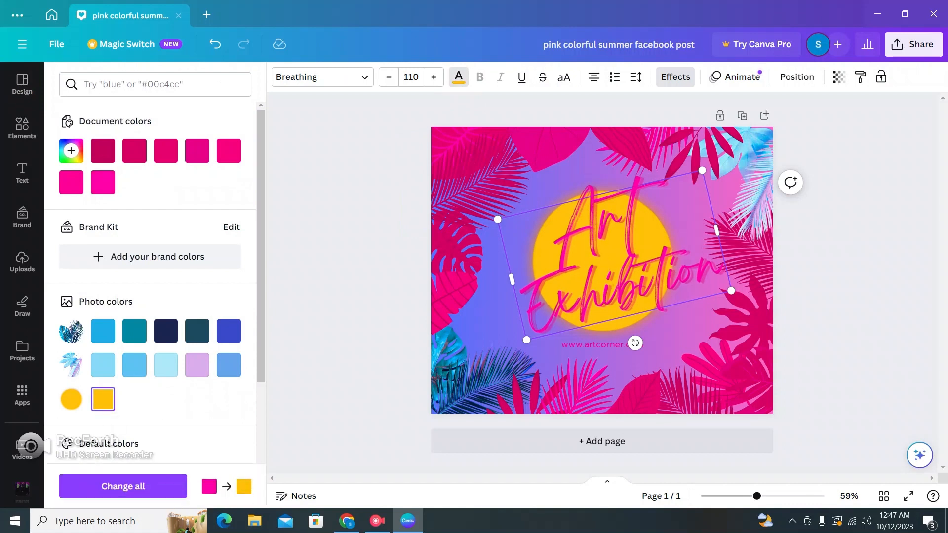
{"action": "left_click", "coordinate": [166, 365]}
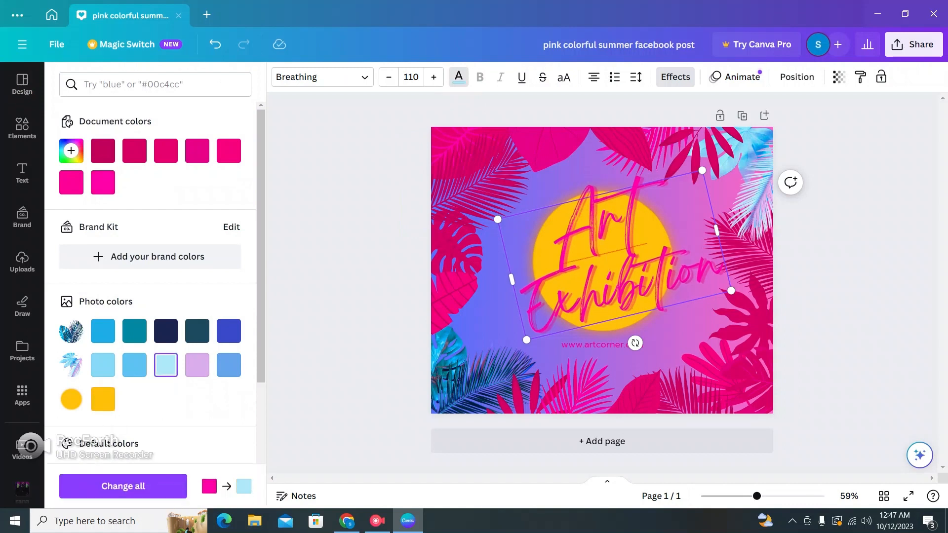
Select both words of the "Art Exhibition" title, recolor them with the royal blue photo color, and deselect the text
{"action": "left_click_drag", "start_coordinate": [560, 190], "coordinate": [723, 277]}
{"action": "left_click", "coordinate": [102, 182]}
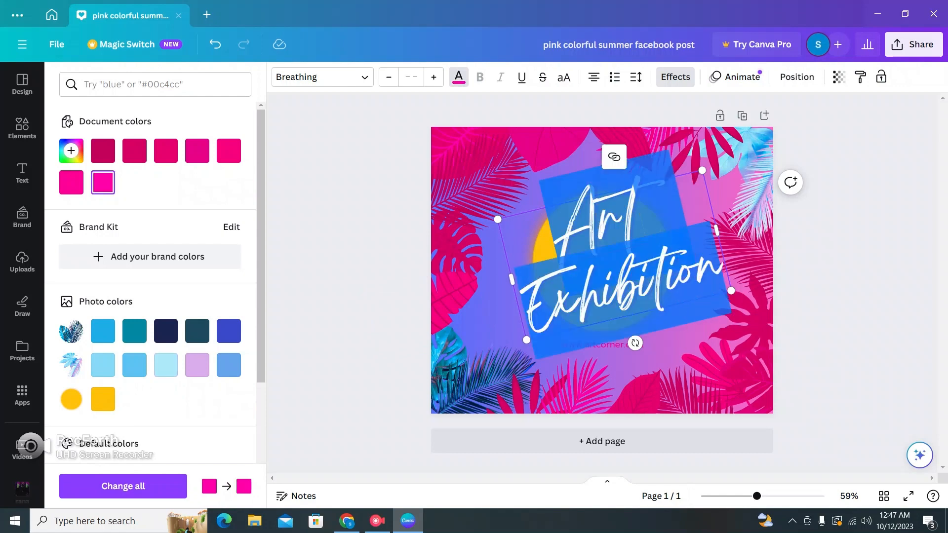
{"action": "left_click", "coordinate": [228, 331]}
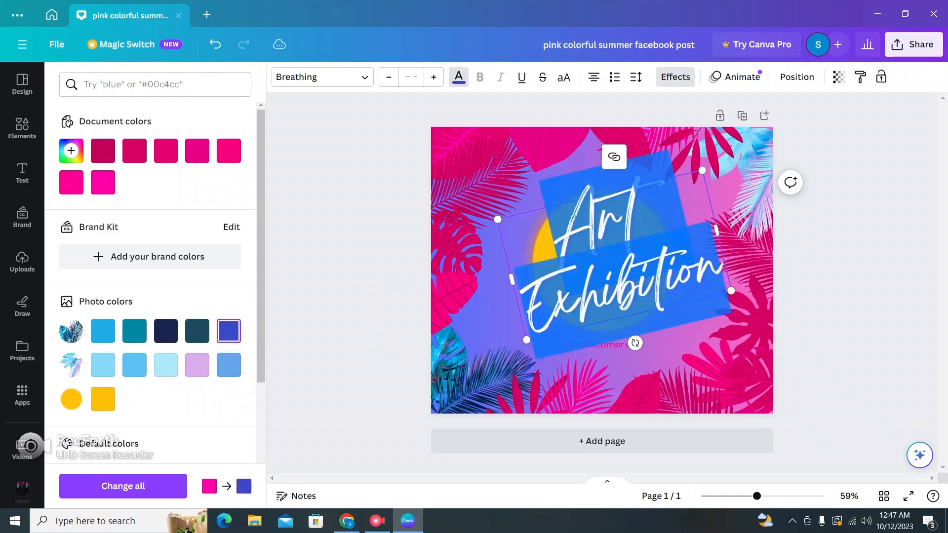
{"action": "left_click", "coordinate": [348, 257]}
{"action": "left_click", "coordinate": [349, 257]}
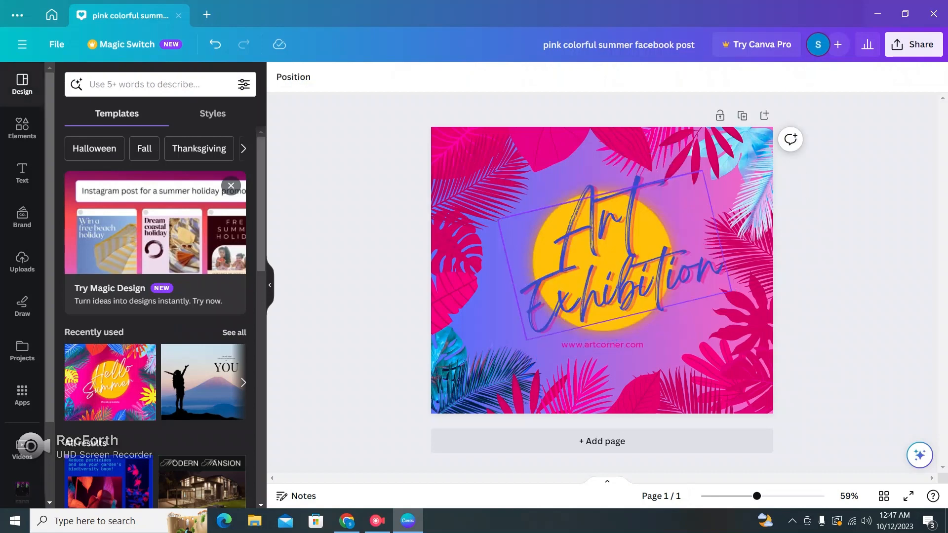
Try default solid colors on the "Art Exhibition" title, including purple, light blue, yellow #ffde59, greens, red and royal blue #5271ff
{"action": "left_click", "coordinate": [602, 247]}
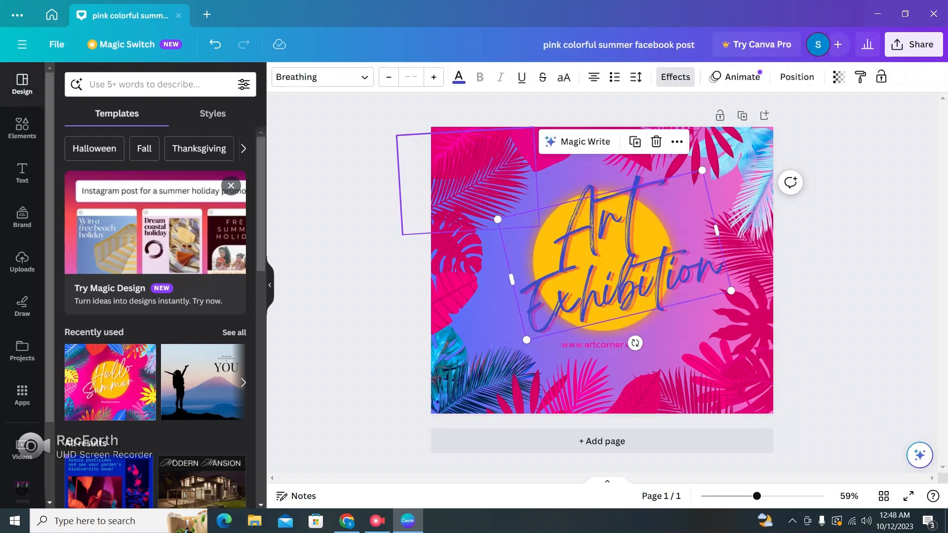
{"action": "left_click", "coordinate": [458, 78]}
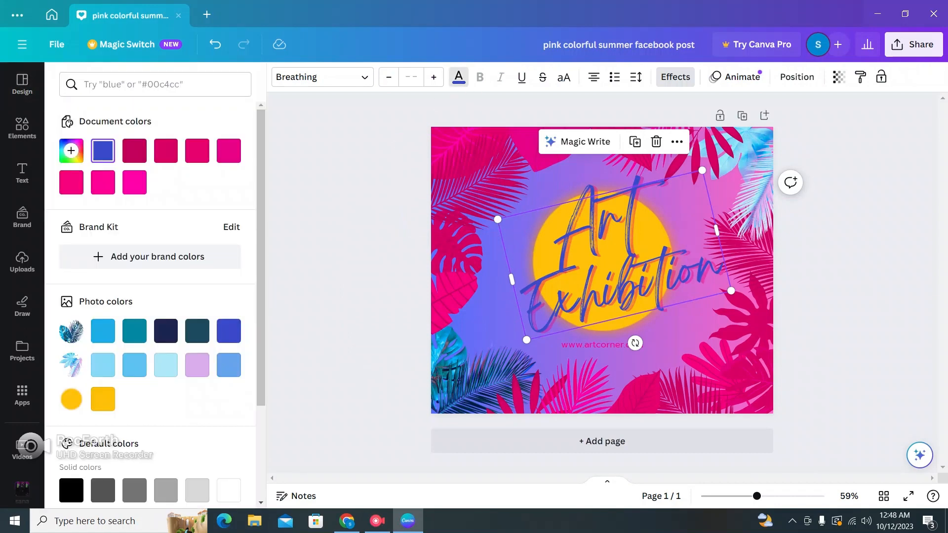
{"action": "scroll", "coordinate": [151, 306], "scroll_direction": "down", "scroll_amount": 3}
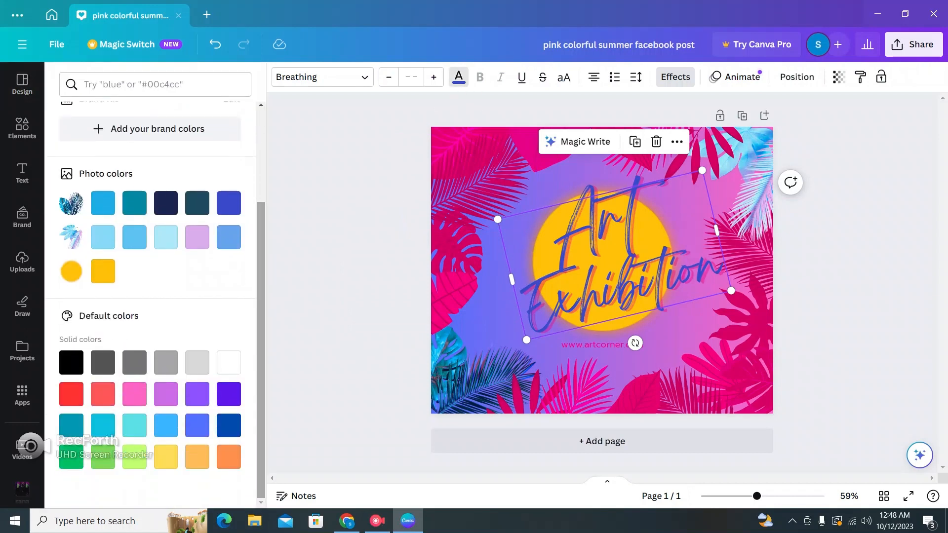
{"action": "left_click", "coordinate": [197, 393]}
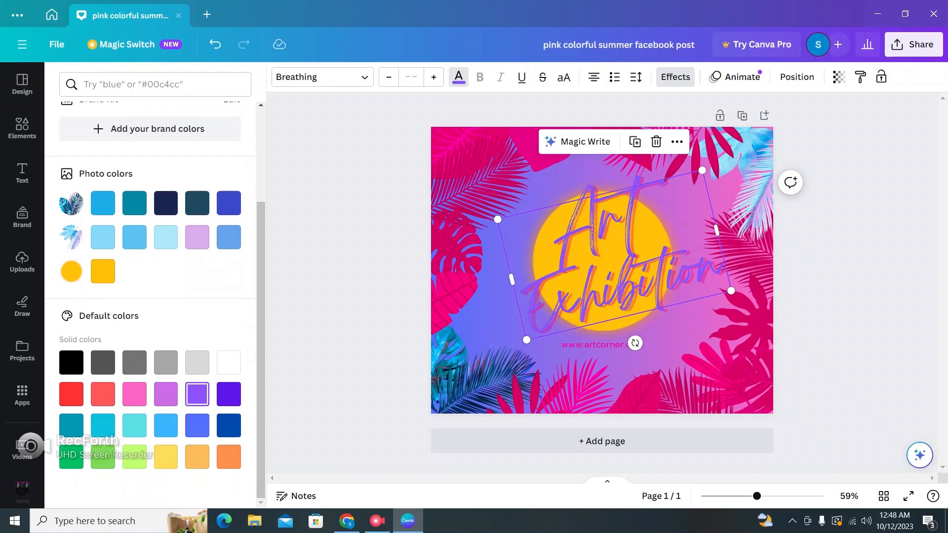
{"action": "left_click", "coordinate": [166, 425]}
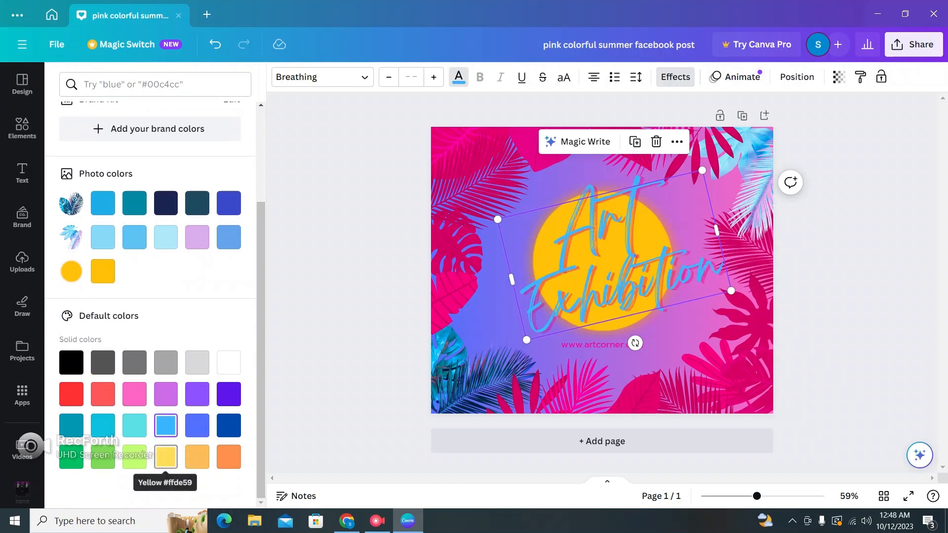
{"action": "left_click", "coordinate": [166, 456]}
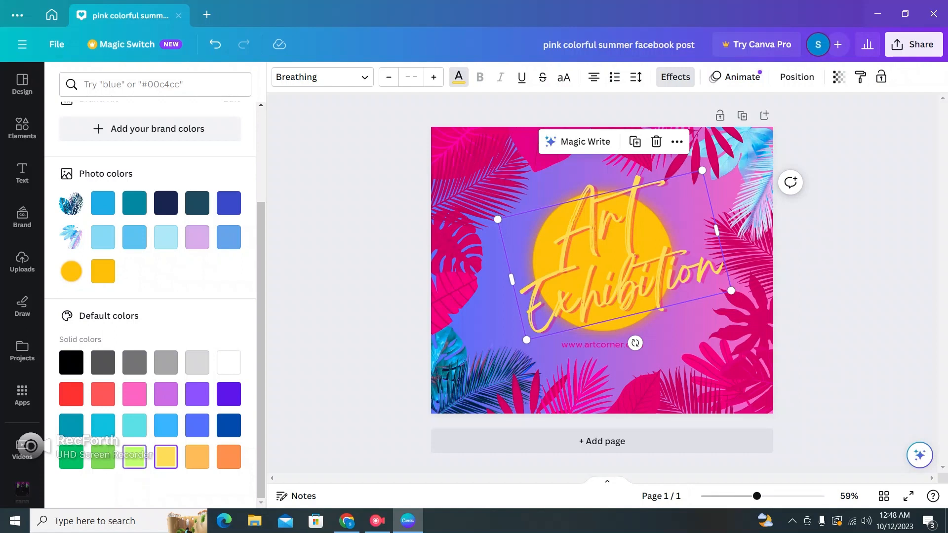
{"action": "left_click", "coordinate": [134, 457]}
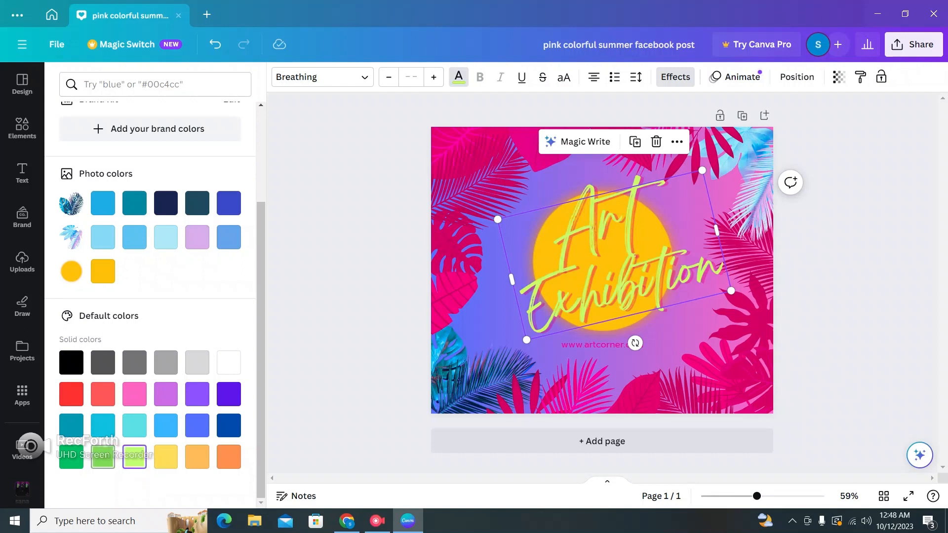
{"action": "left_click", "coordinate": [102, 457]}
{"action": "left_click", "coordinate": [71, 457]}
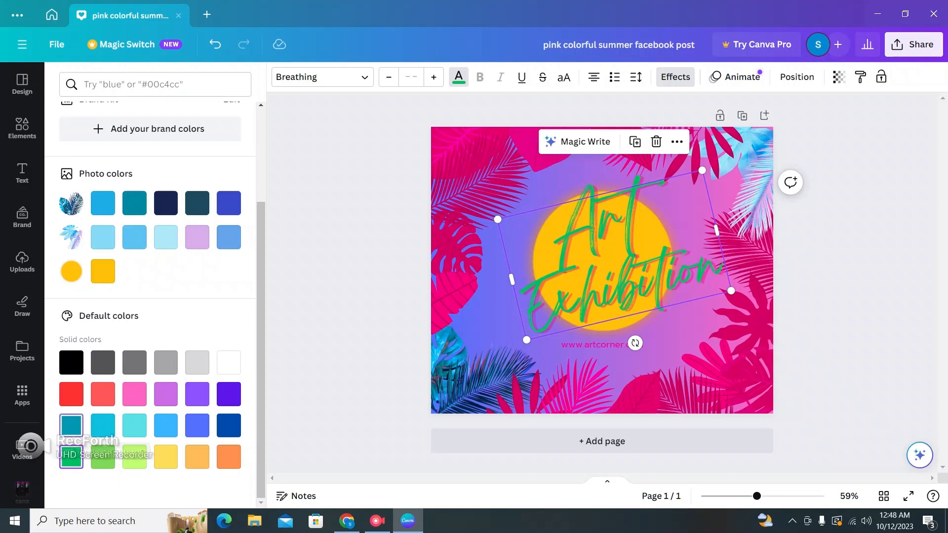
{"action": "left_click", "coordinate": [72, 425]}
{"action": "left_click", "coordinate": [71, 394]}
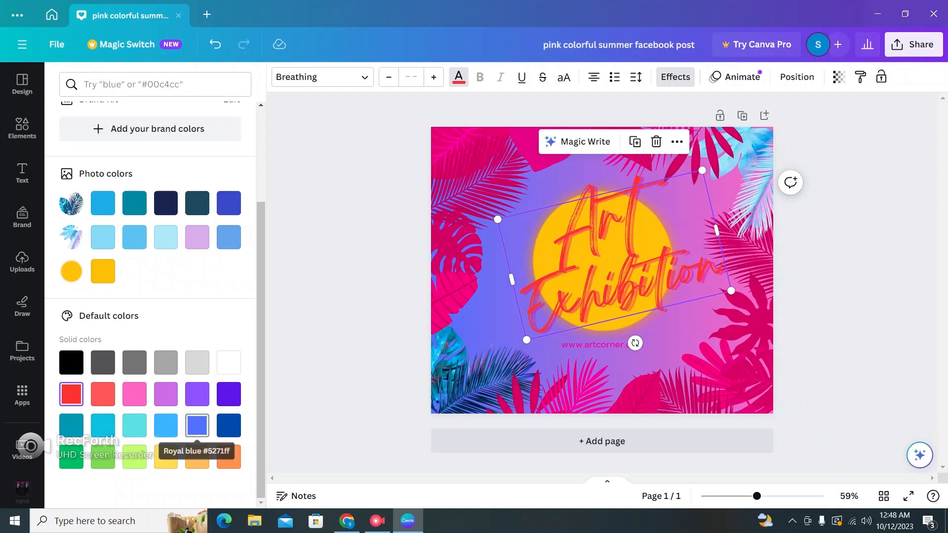
{"action": "left_click", "coordinate": [197, 425]}
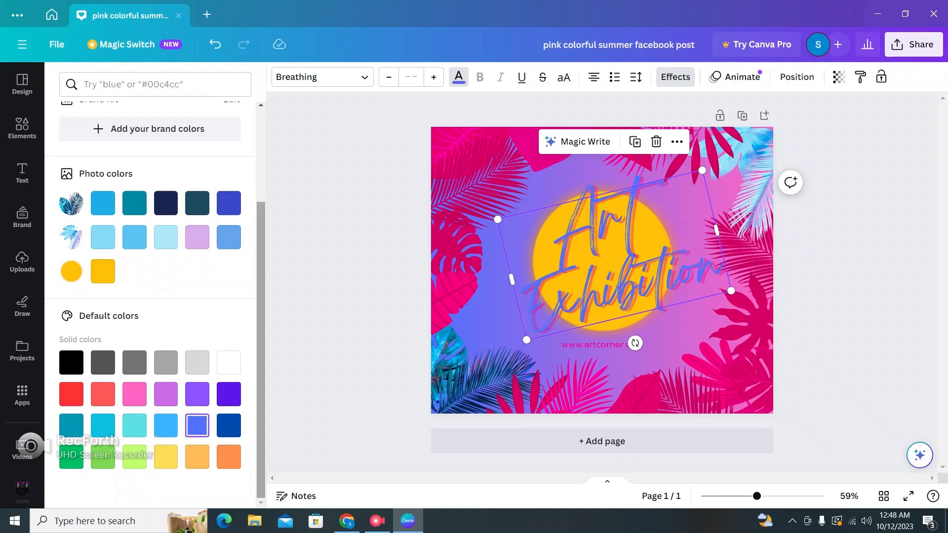
Compare magenta #e60286 and the lighter photo colors on the "Art Exhibition" title, settle on the palest blue photo color, and deselect the text
{"action": "scroll", "coordinate": [150, 296], "scroll_direction": "up", "scroll_amount": 3}
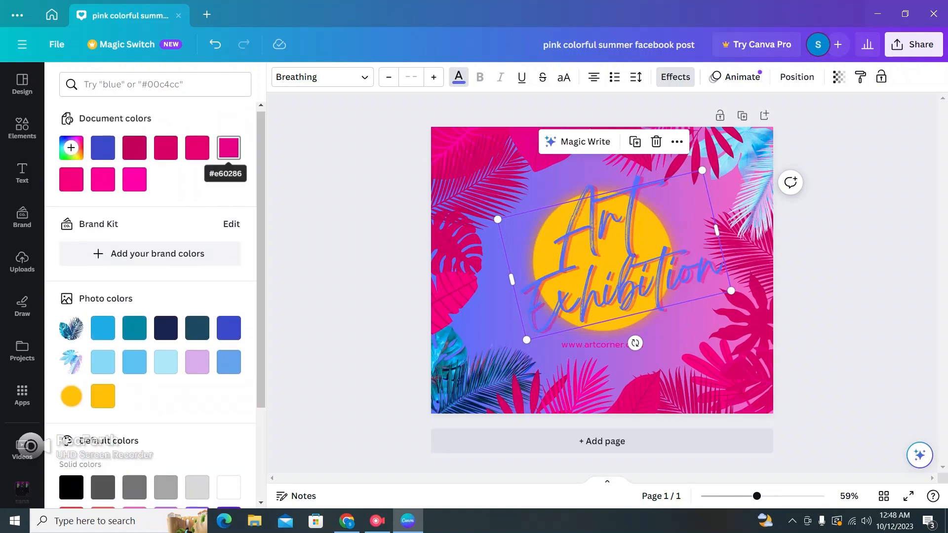
{"action": "left_click", "coordinate": [229, 148]}
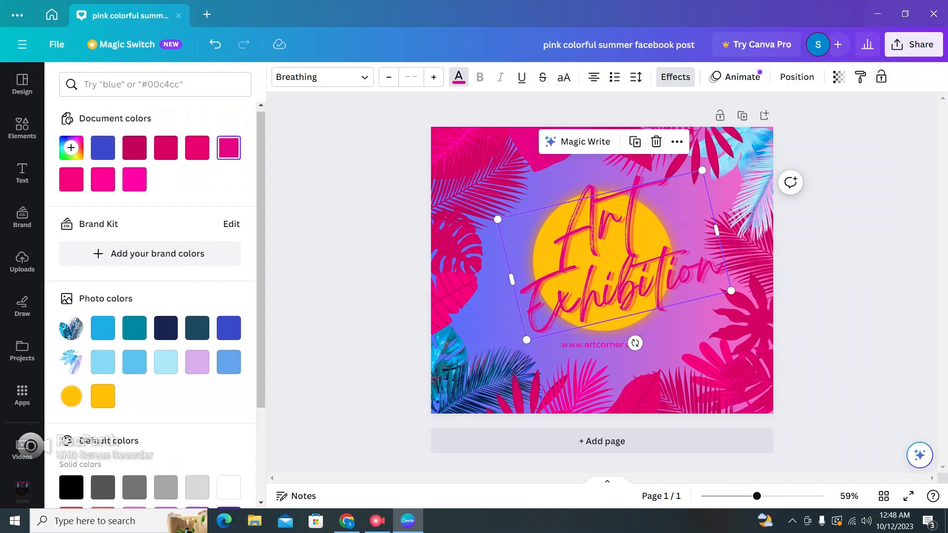
{"action": "left_click", "coordinate": [103, 362]}
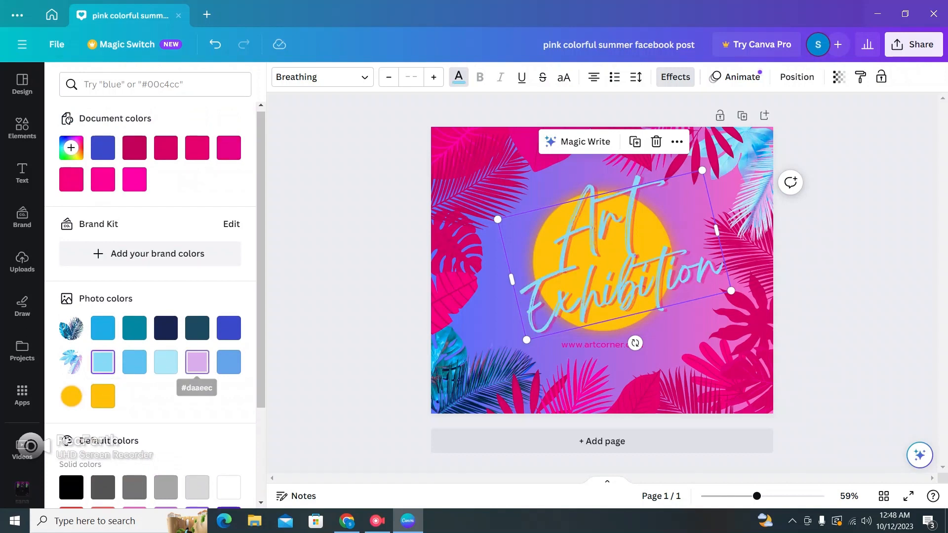
{"action": "left_click", "coordinate": [197, 362]}
{"action": "left_click", "coordinate": [165, 362]}
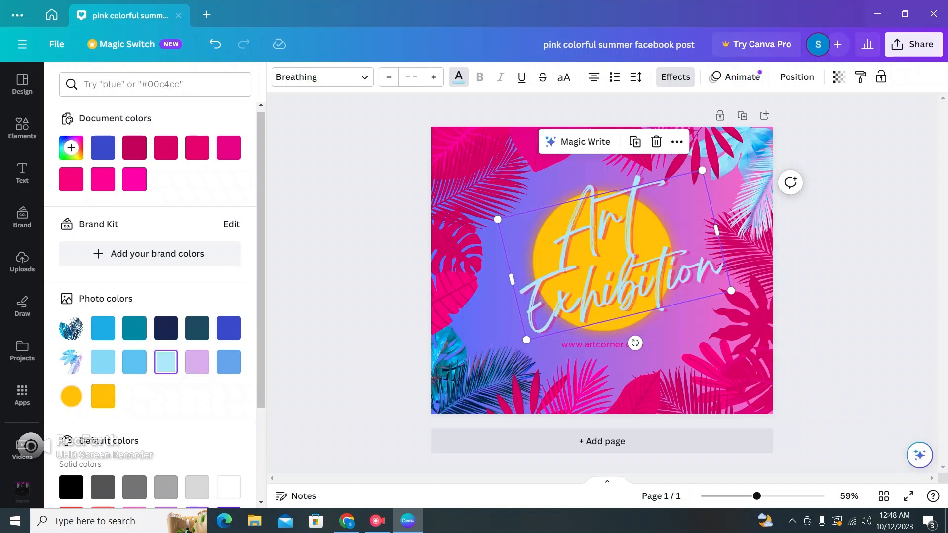
{"action": "left_click", "coordinate": [459, 77]}
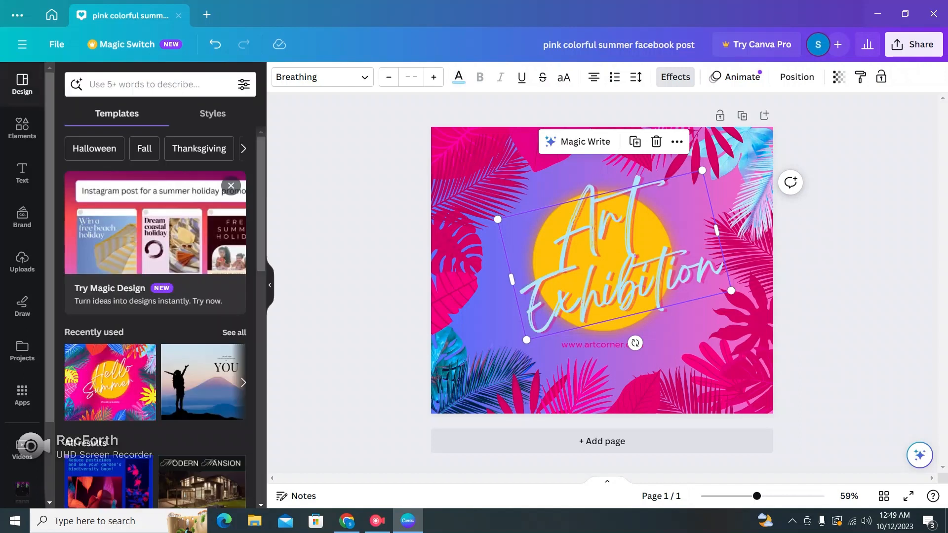
{"action": "left_click", "coordinate": [667, 108]}
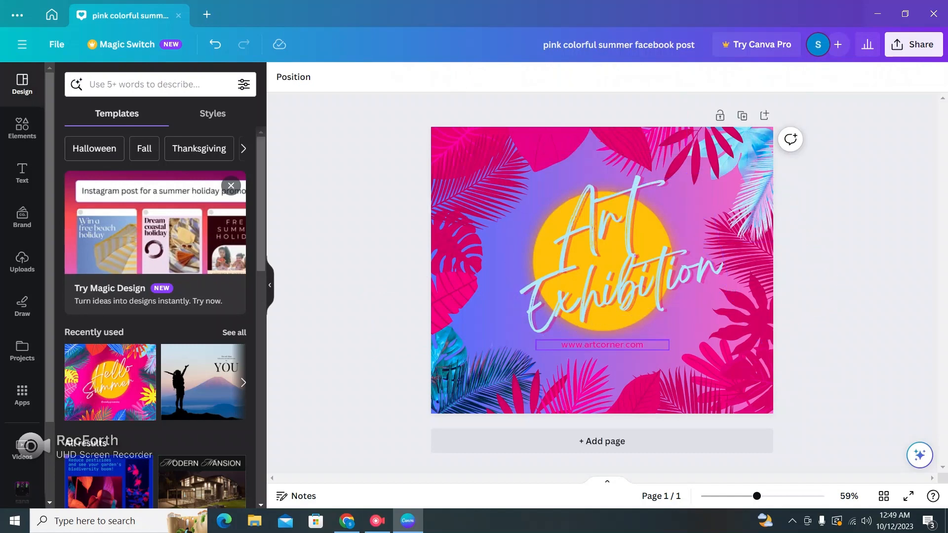
Try the lavender #daaeec photo color and several default gradients on the background, and settle on the yellow-to-orange gradient
{"action": "left_click", "coordinate": [603, 345]}
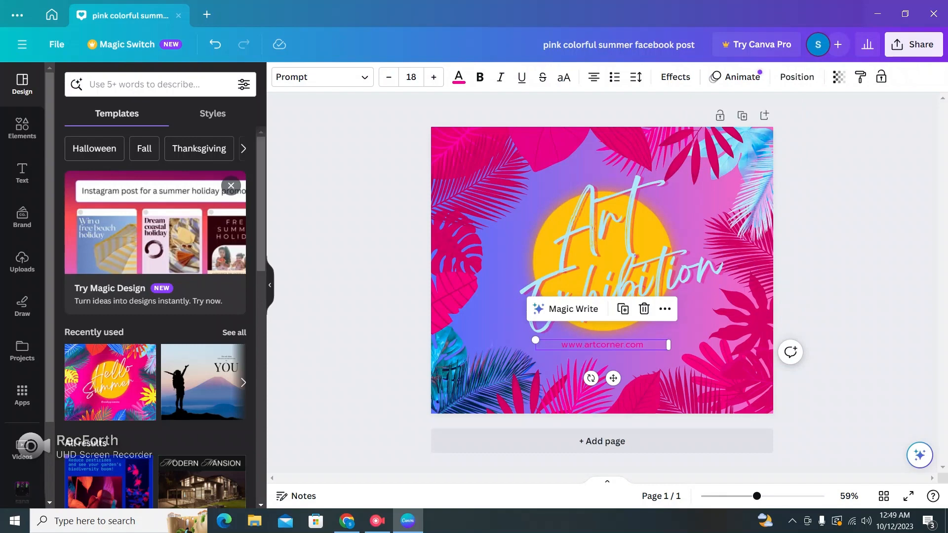
{"action": "left_click", "coordinate": [825, 306]}
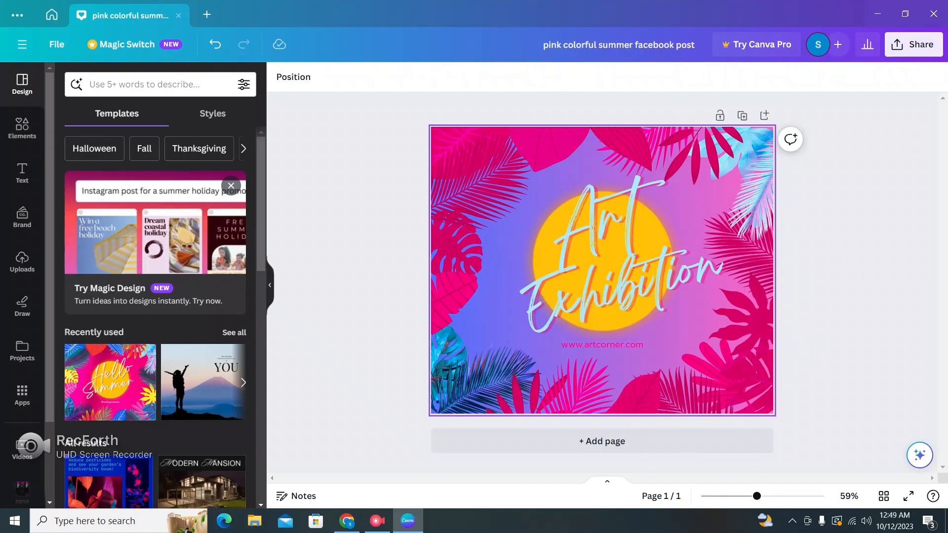
{"action": "left_click", "coordinate": [281, 77]}
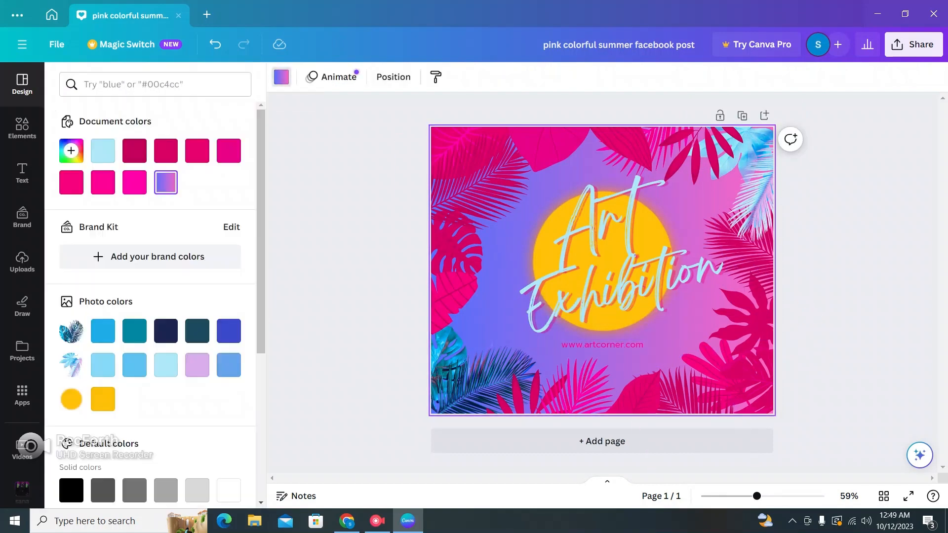
{"action": "left_click", "coordinate": [198, 365]}
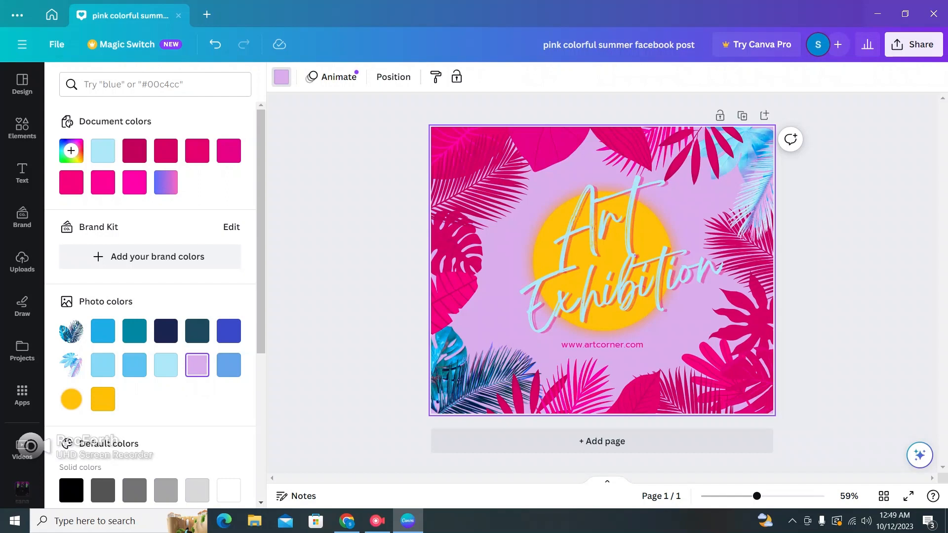
{"action": "scroll", "coordinate": [148, 296], "scroll_direction": "down", "scroll_amount": 3}
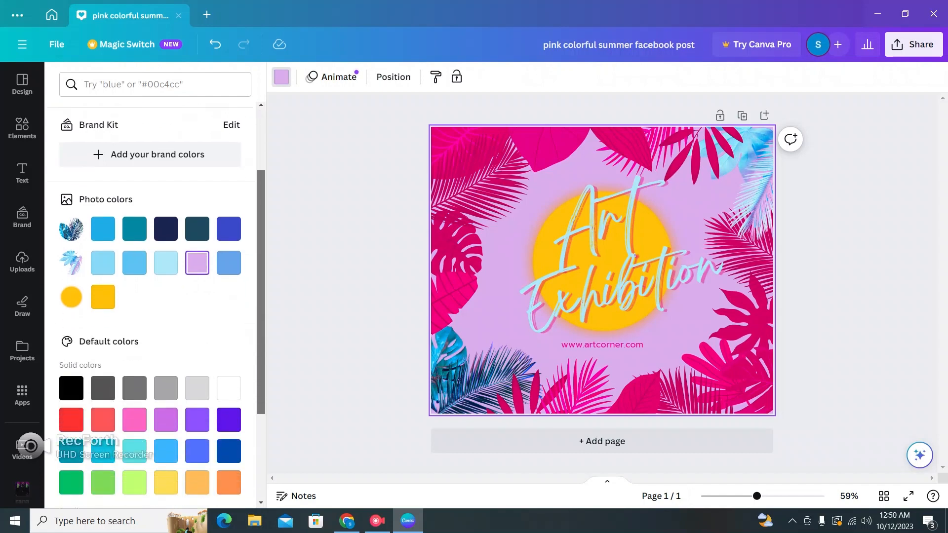
{"action": "scroll", "coordinate": [148, 296], "scroll_direction": "down", "scroll_amount": 3}
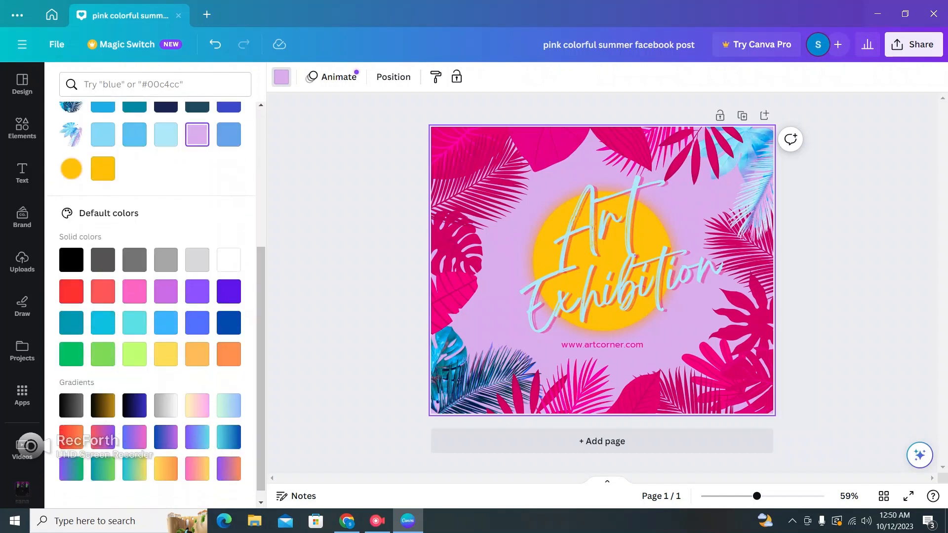
{"action": "left_click", "coordinate": [228, 468]}
{"action": "left_click", "coordinate": [197, 468]}
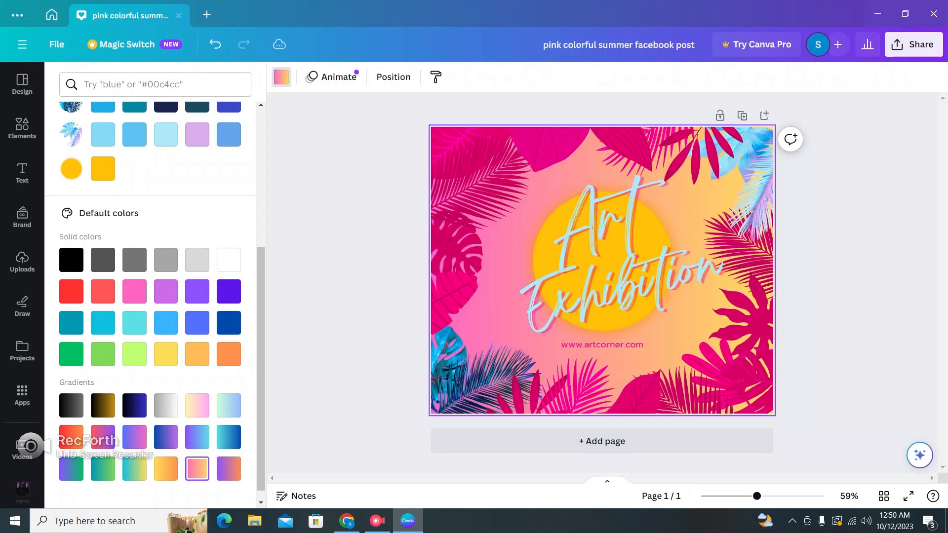
{"action": "left_click", "coordinate": [165, 468]}
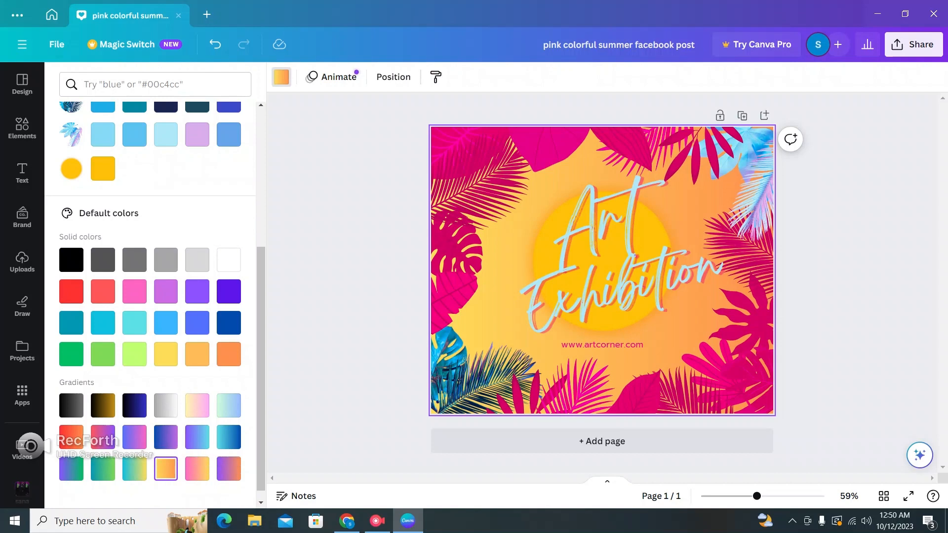
Browse all suggested element categories and look at the speech bubble elements
{"action": "left_click", "coordinate": [22, 128]}
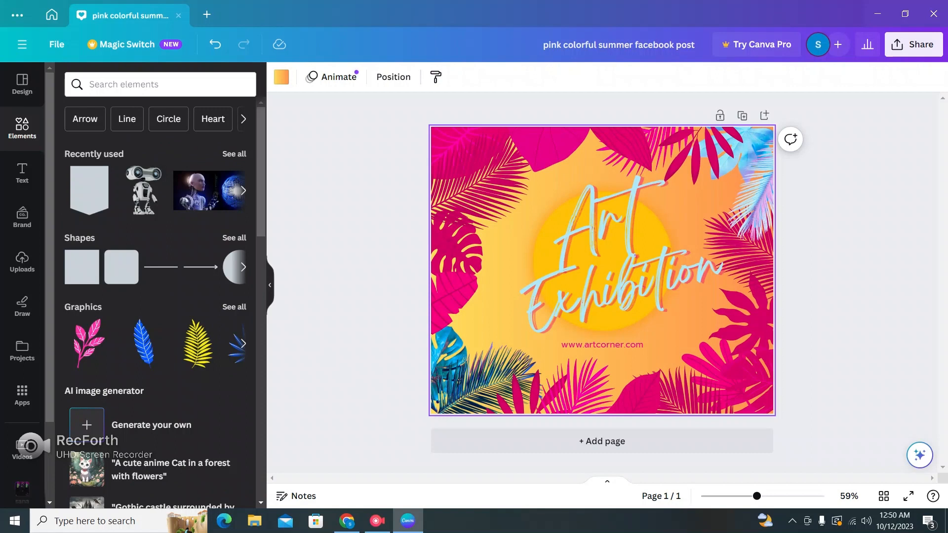
{"action": "left_click", "coordinate": [243, 119]}
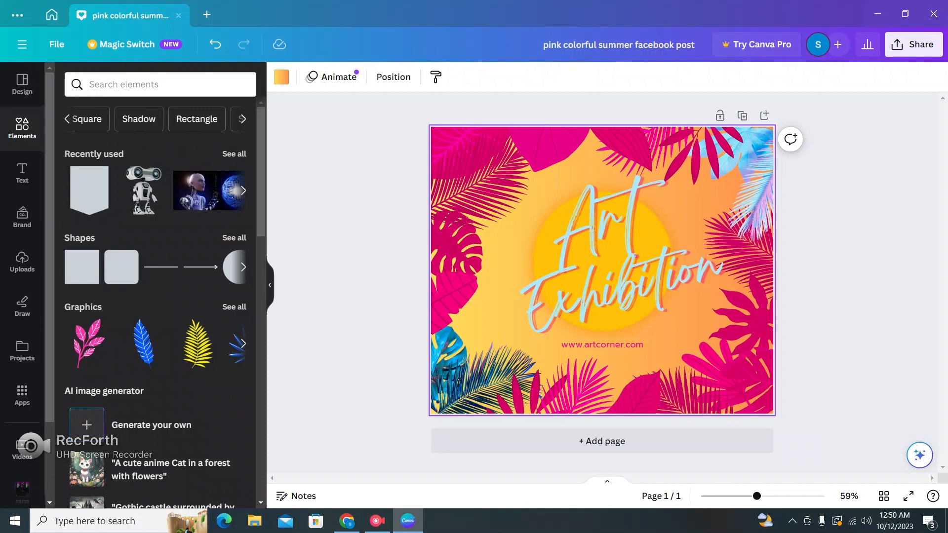
{"action": "left_click", "coordinate": [242, 119]}
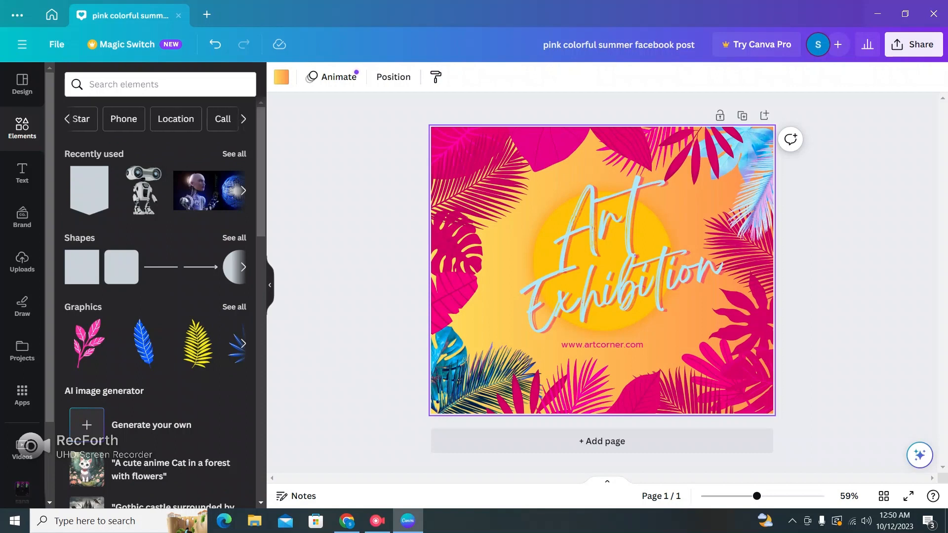
{"action": "left_click", "coordinate": [243, 119]}
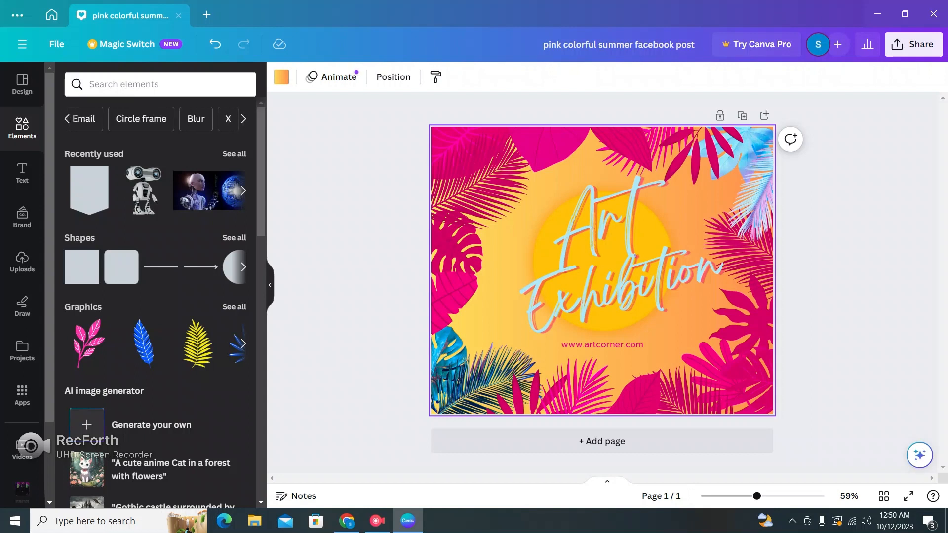
{"action": "left_click", "coordinate": [243, 119]}
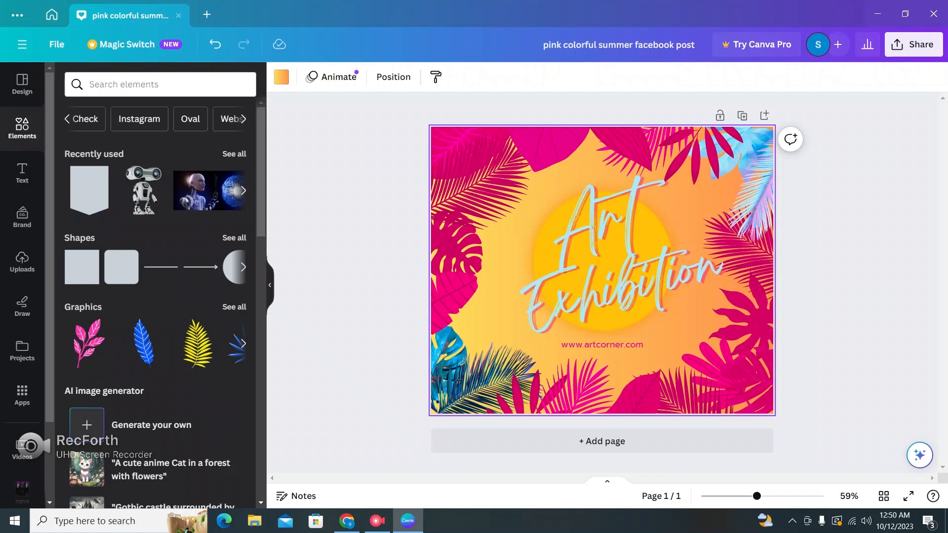
{"action": "left_click", "coordinate": [243, 119]}
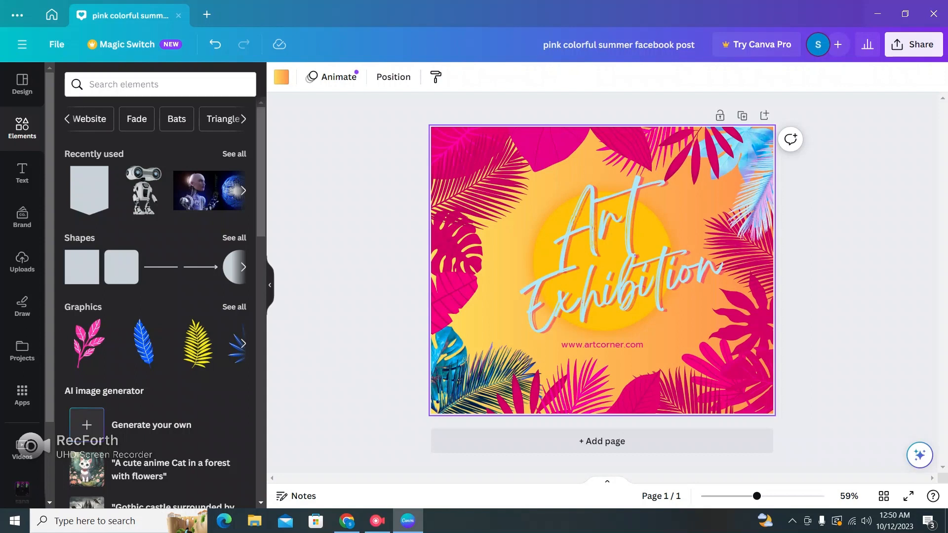
{"action": "left_click", "coordinate": [243, 119]}
{"action": "left_click", "coordinate": [243, 119]}
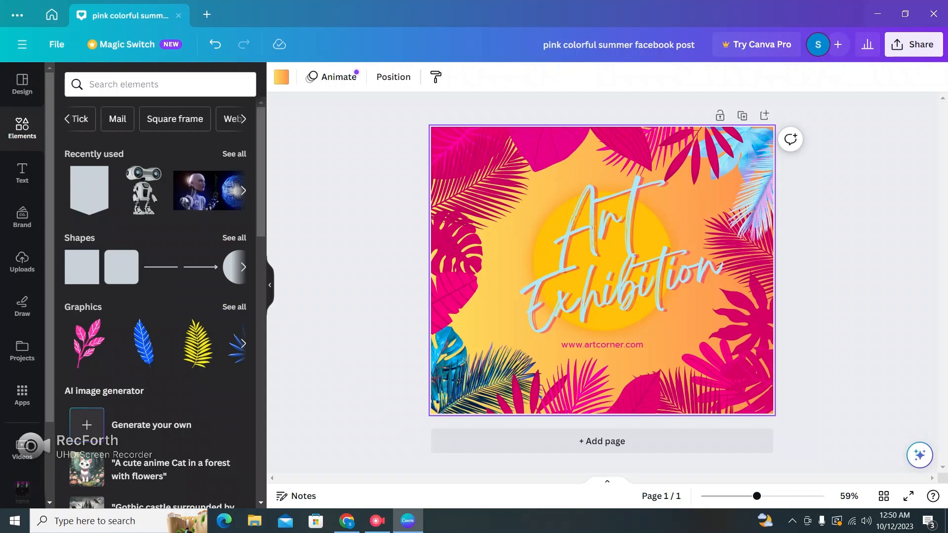
{"action": "left_click", "coordinate": [243, 119]}
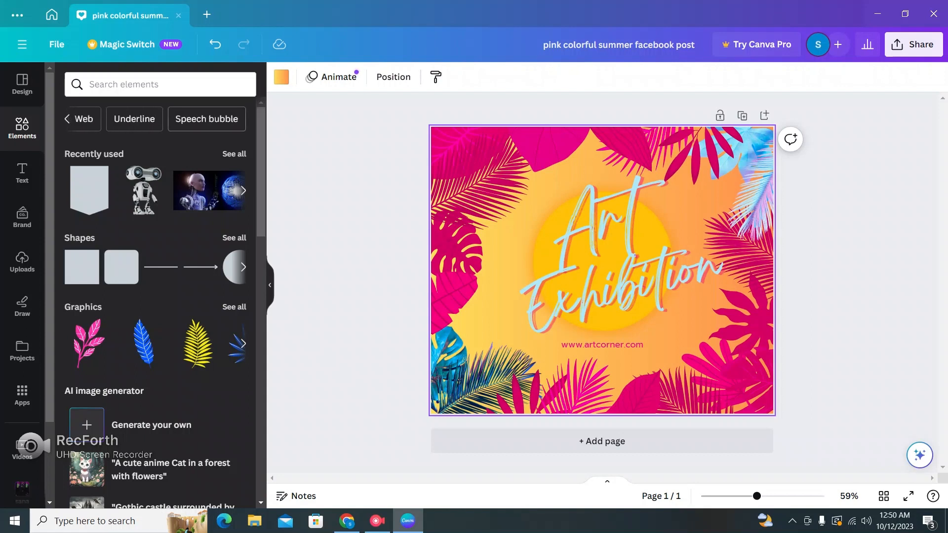
{"action": "left_click", "coordinate": [207, 119]}
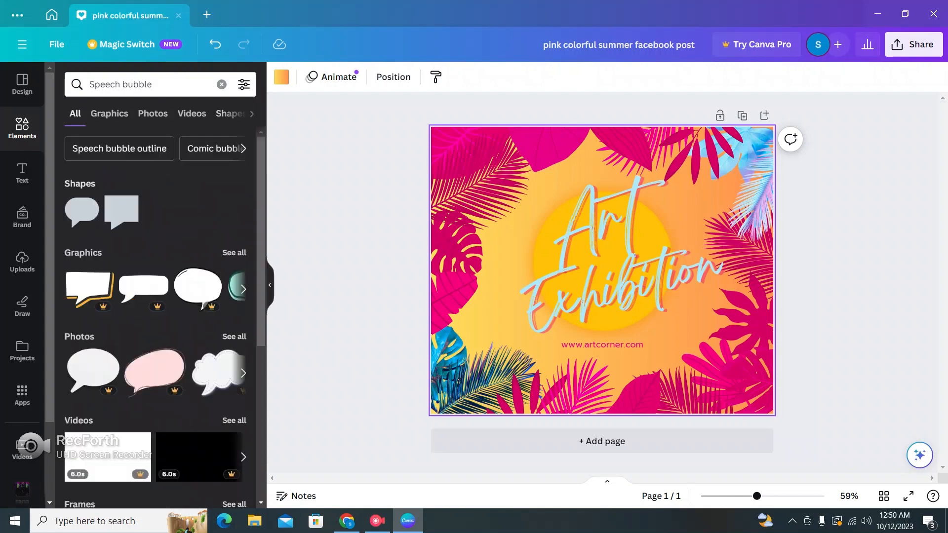
Add the orange and purple 3D megaphone graphic across the whole page behind the "Art Exhibition" title, shifted slightly to the left
{"action": "left_click", "coordinate": [154, 84]}
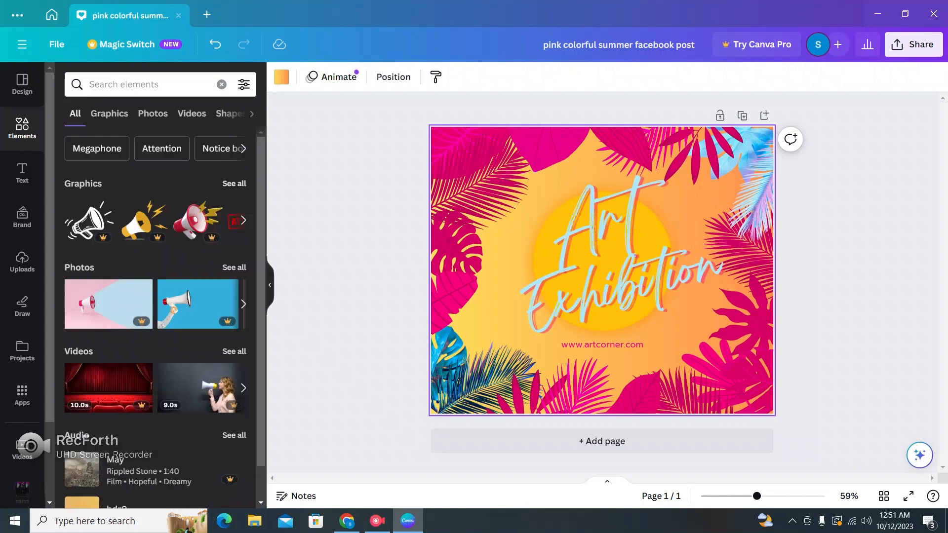
{"action": "left_click", "coordinate": [109, 113]}
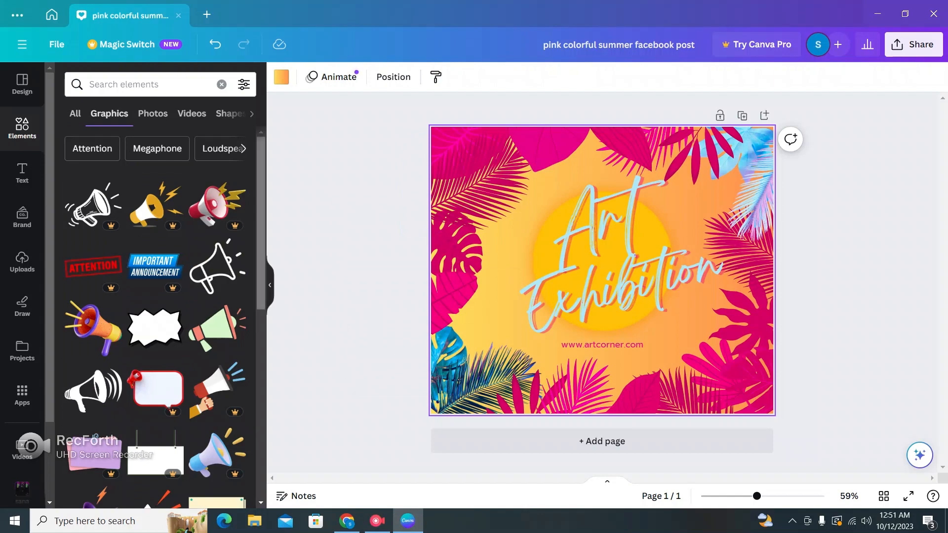
{"action": "scroll", "coordinate": [155, 316], "scroll_direction": "down", "scroll_amount": 1}
{"action": "scroll", "coordinate": [94, 222], "scroll_direction": "down", "scroll_amount": 1}
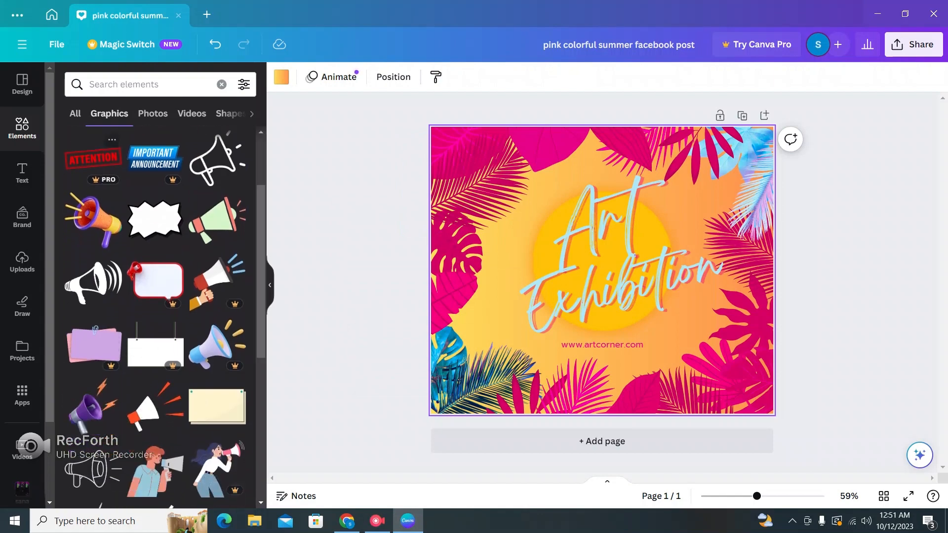
{"action": "left_click_drag", "start_coordinate": [94, 222], "coordinate": [385, 307]}
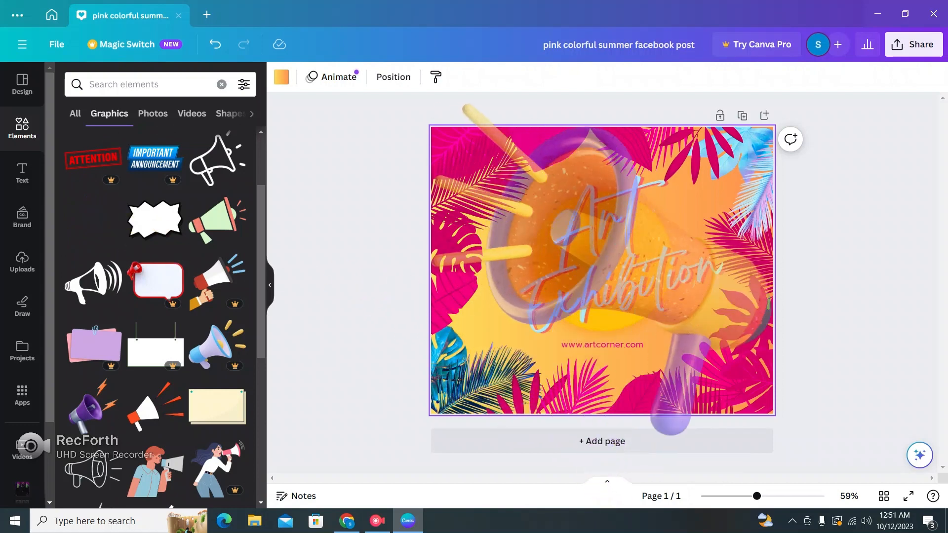
{"action": "left_click_drag", "start_coordinate": [602, 271], "coordinate": [602, 270]}
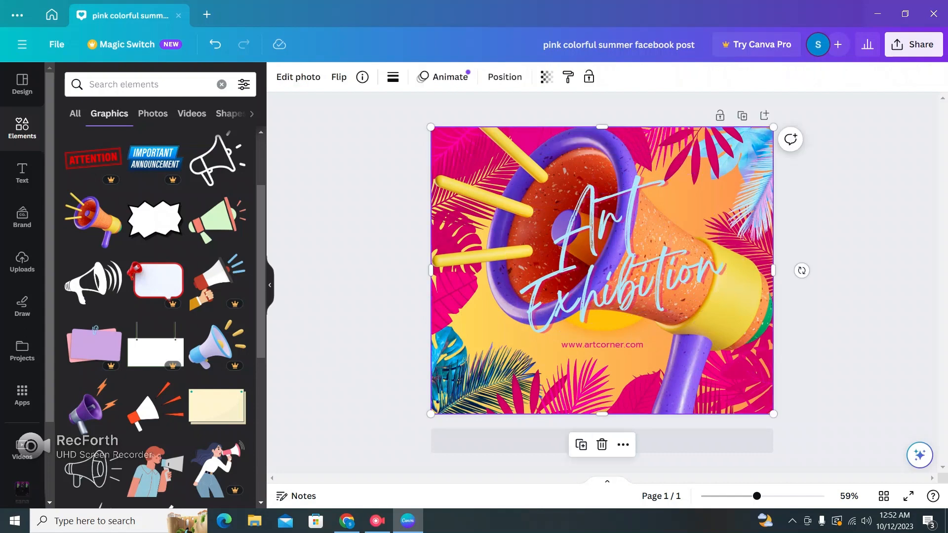
{"action": "left_click_drag", "start_coordinate": [602, 271], "coordinate": [597, 272]}
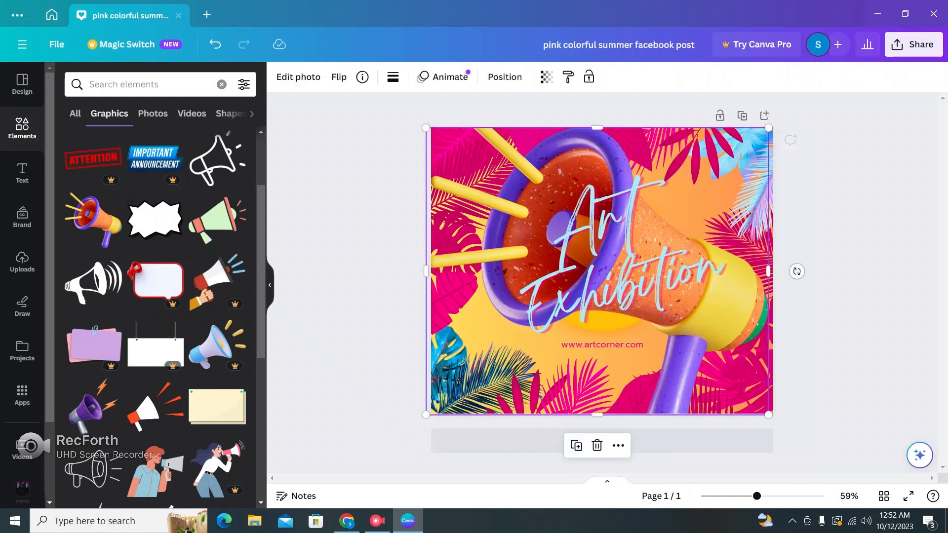
{"action": "key", "text": "Escape"}
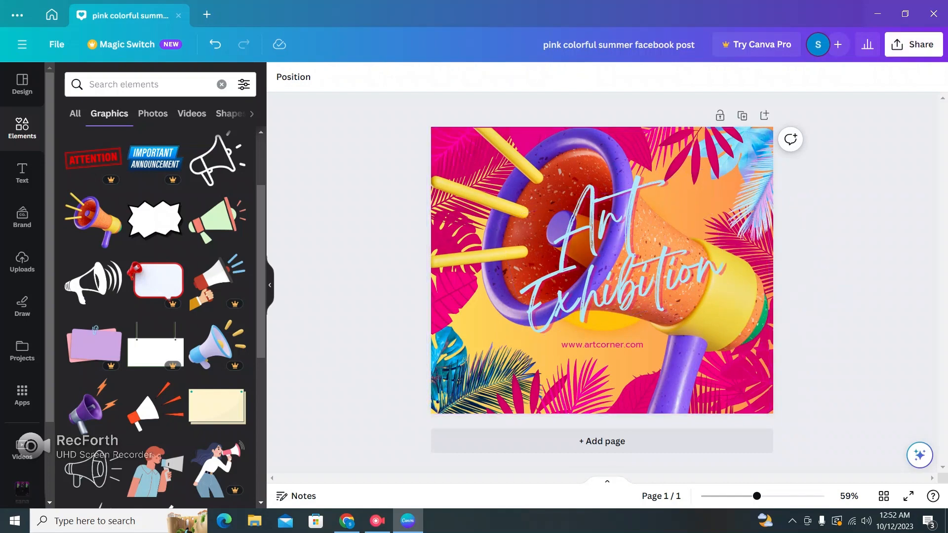
Download the finished design as a PNG at size 1 (940 × 788 px)
{"action": "left_click", "coordinate": [913, 44]}
{"action": "left_click", "coordinate": [790, 355]}
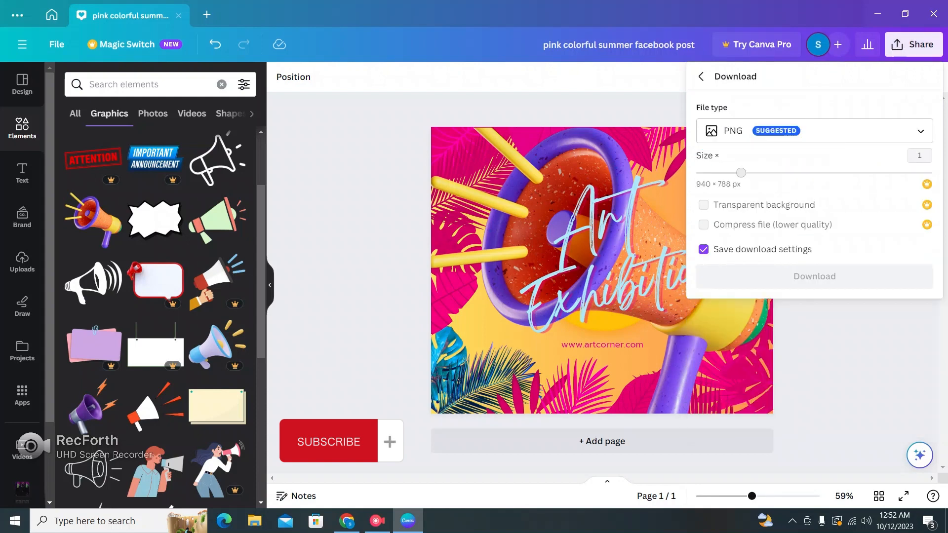
{"action": "left_click", "coordinate": [815, 276]}
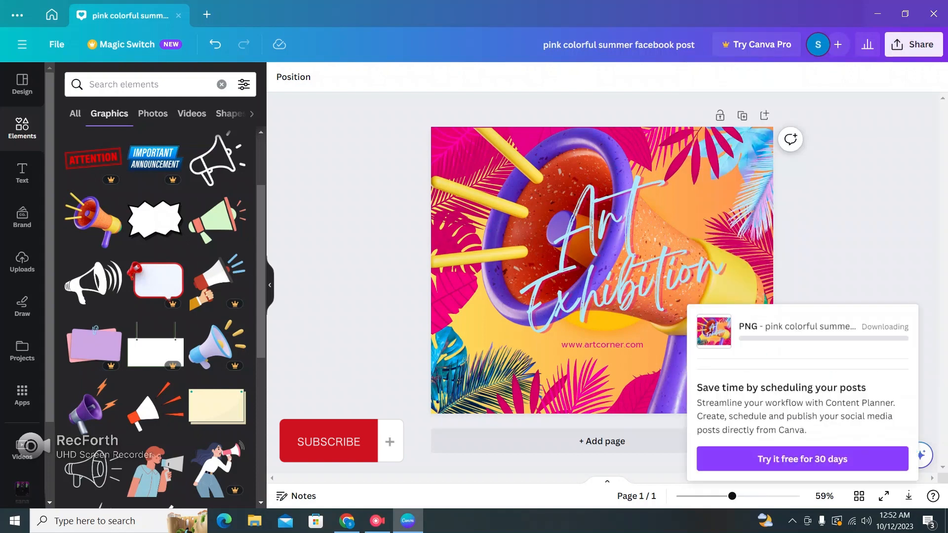